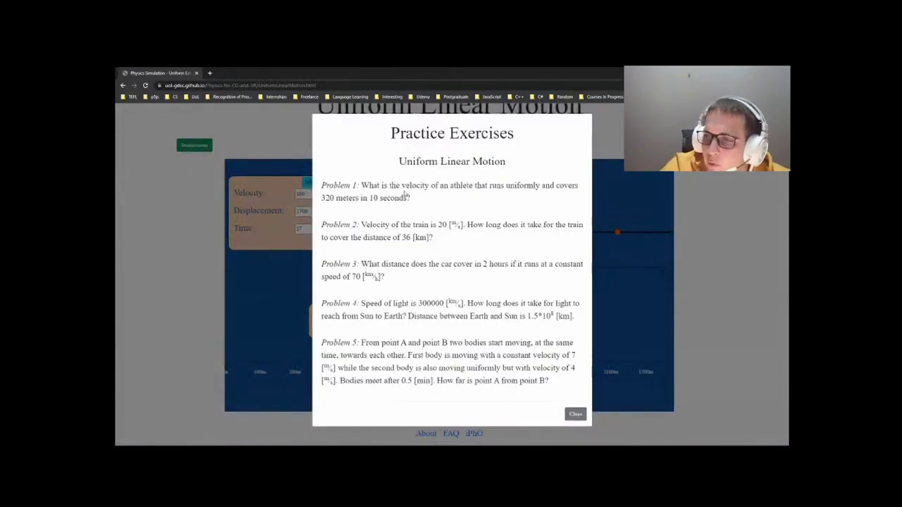
Clear the velocity and enter the Problem 1 values in the simulation: displacement 320 and time 10.
key("alt+Tab")
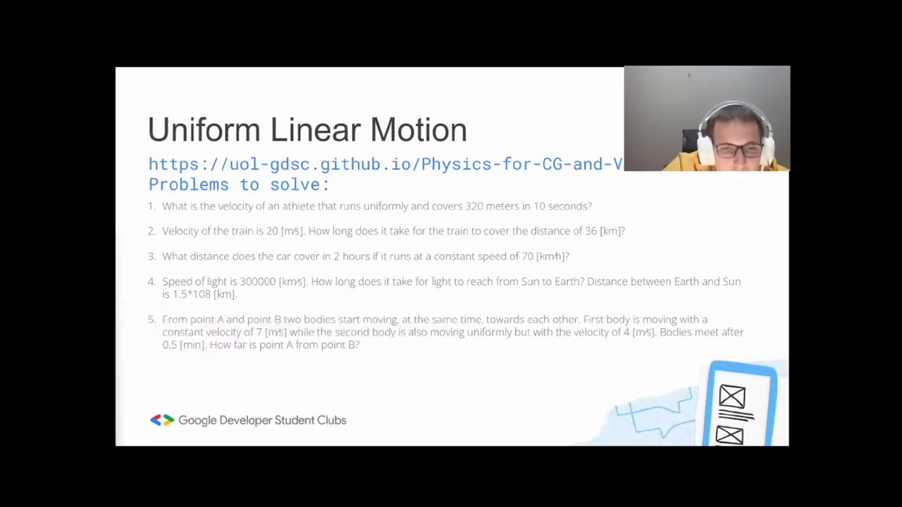
key("alt+Tab")
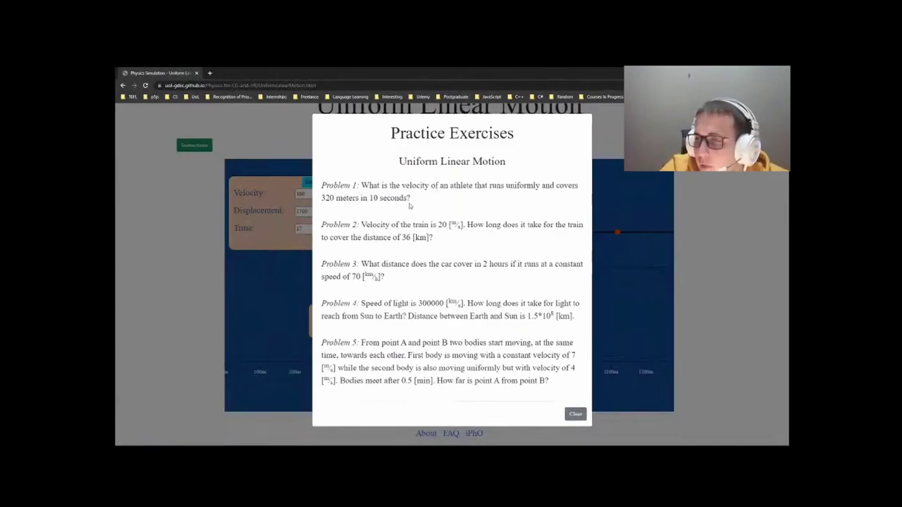
left_click(574, 415)
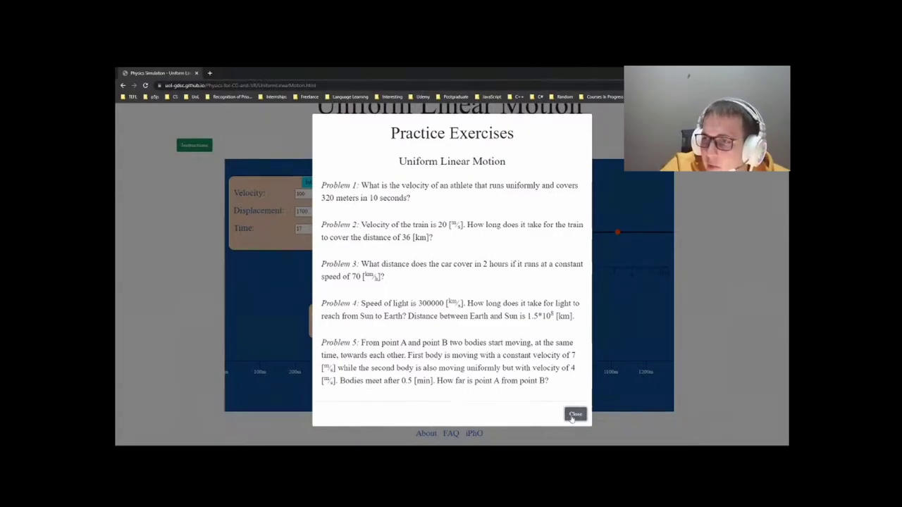
left_click(574, 415)
left_click_drag(326, 193, 278, 213)
key("BackSpace")
type("318")
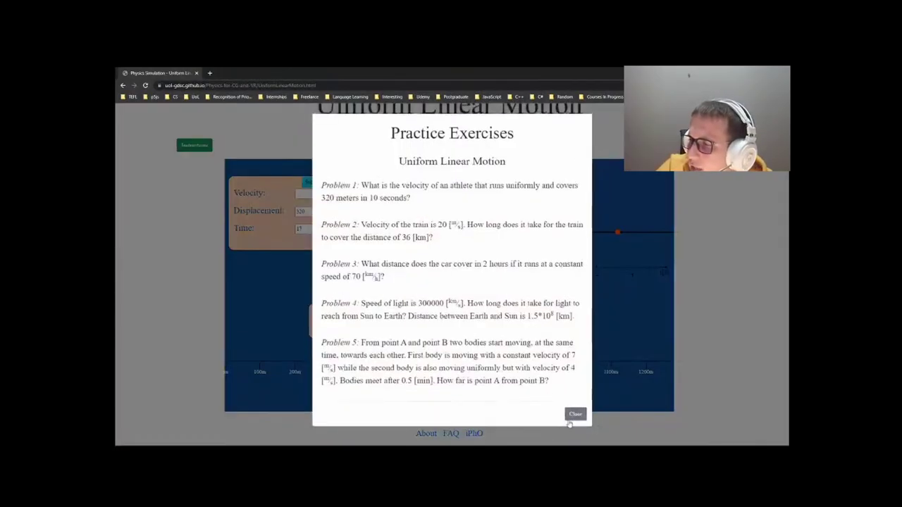
left_click(575, 414)
double_click(311, 228)
type("10")
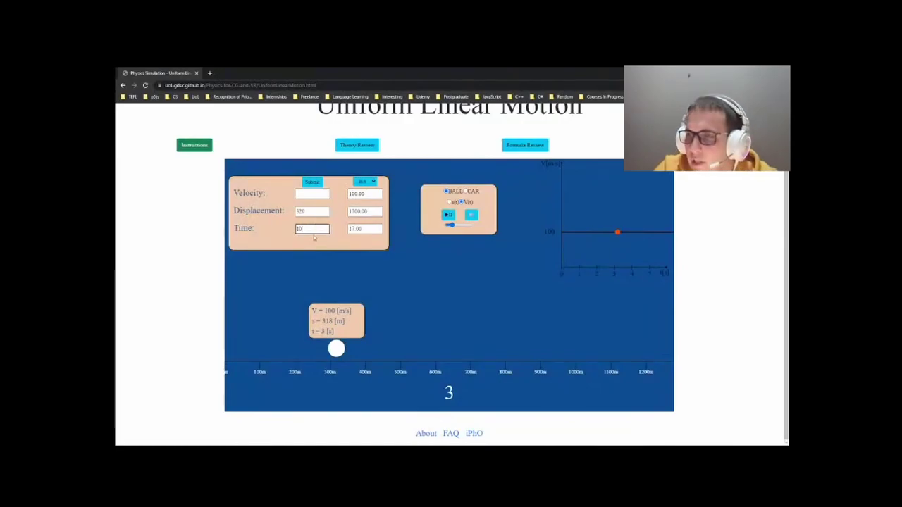
Review the uniform linear motion formulas and calculate the athlete's velocity for Problem 1 from the entered displacement and time.
left_click(537, 146)
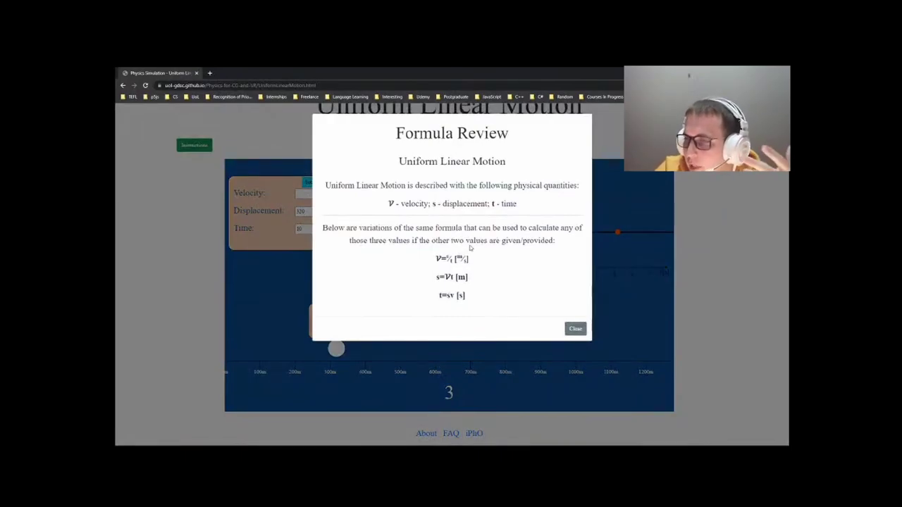
left_click(575, 328)
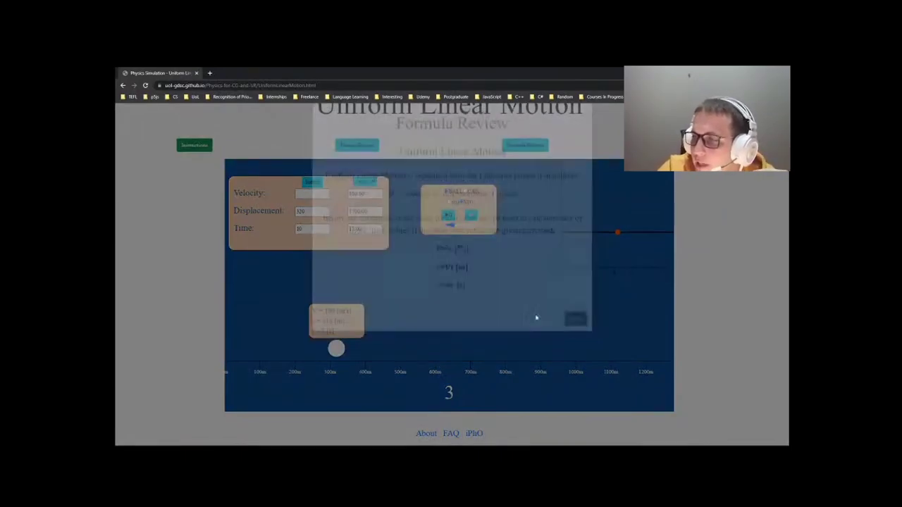
type("32")
key("Return")
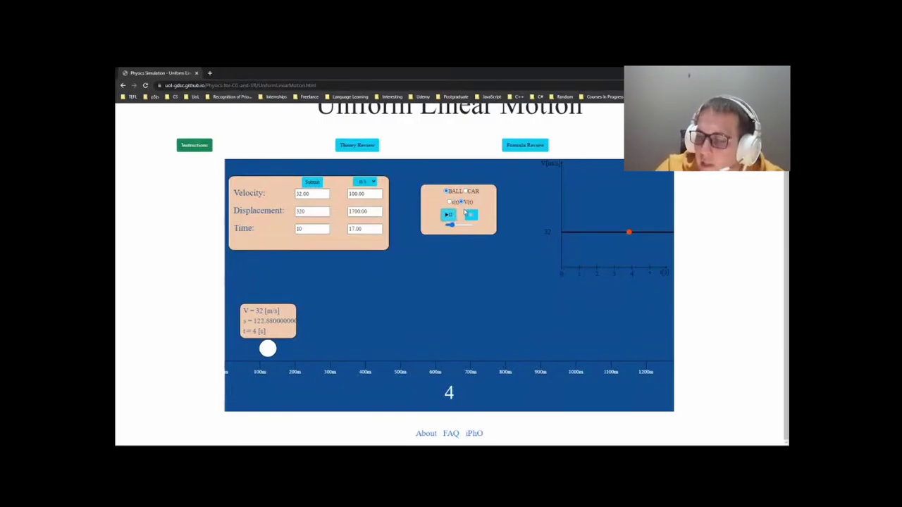
left_click(471, 215)
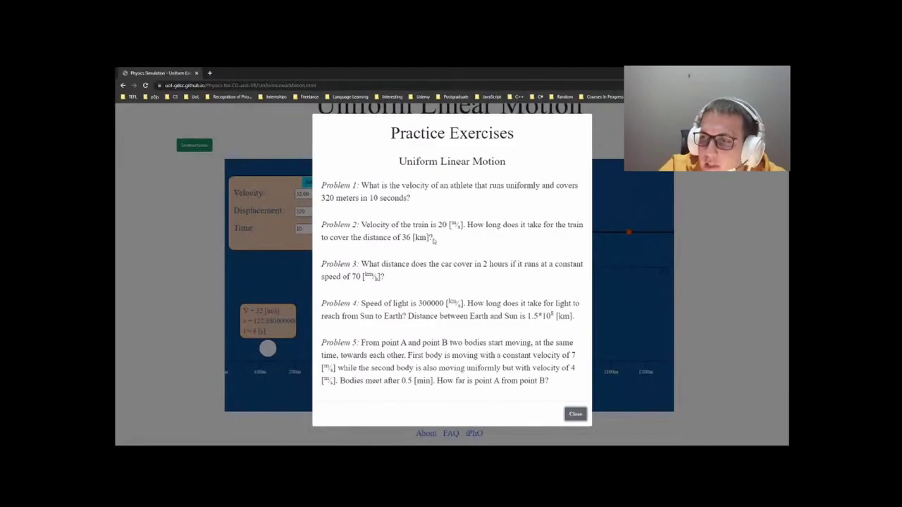
Reread Problem 2, clear the velocity and time, and set the displacement to 36.
left_click(575, 414)
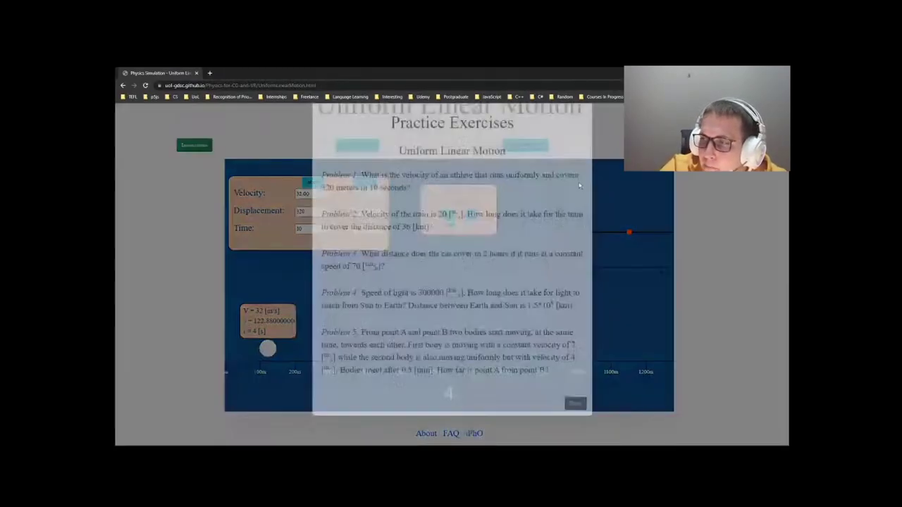
left_click(690, 144)
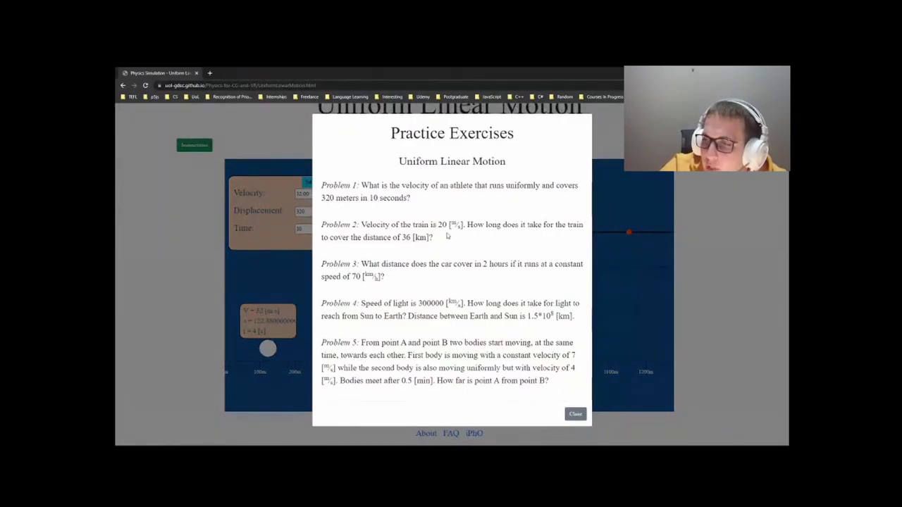
key("Escape")
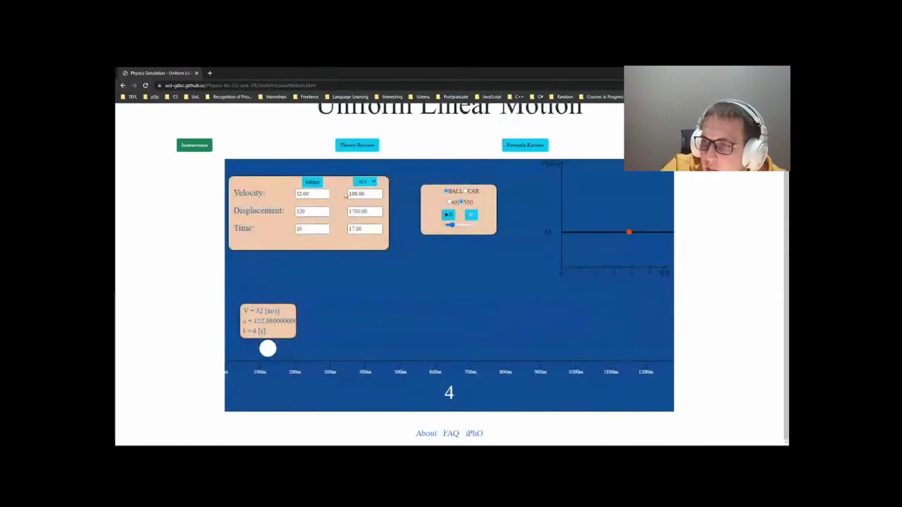
left_click(321, 194)
key("ctrl+a")
key("BackSpace")
double_click(315, 230)
key("BackSpace")
double_click(308, 211)
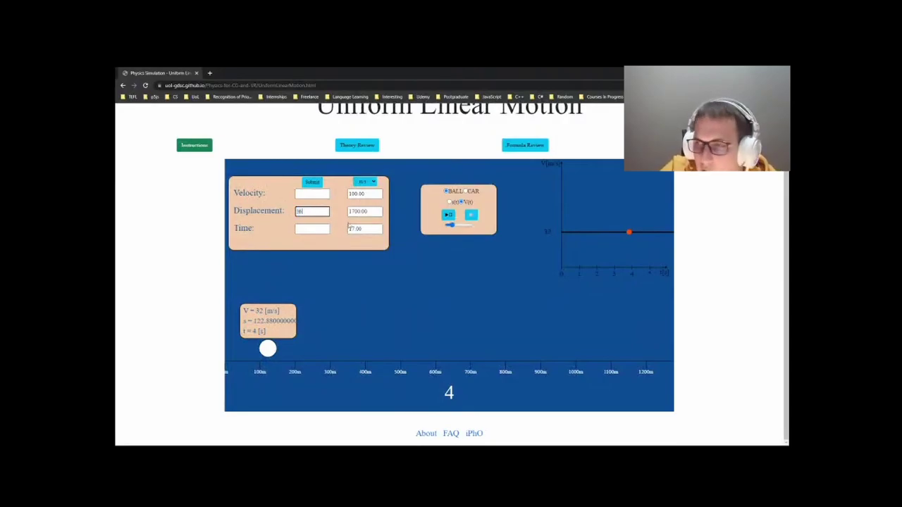
Try converting units and submitting with only the displacement entered, and reload the simulation page.
left_click(363, 181)
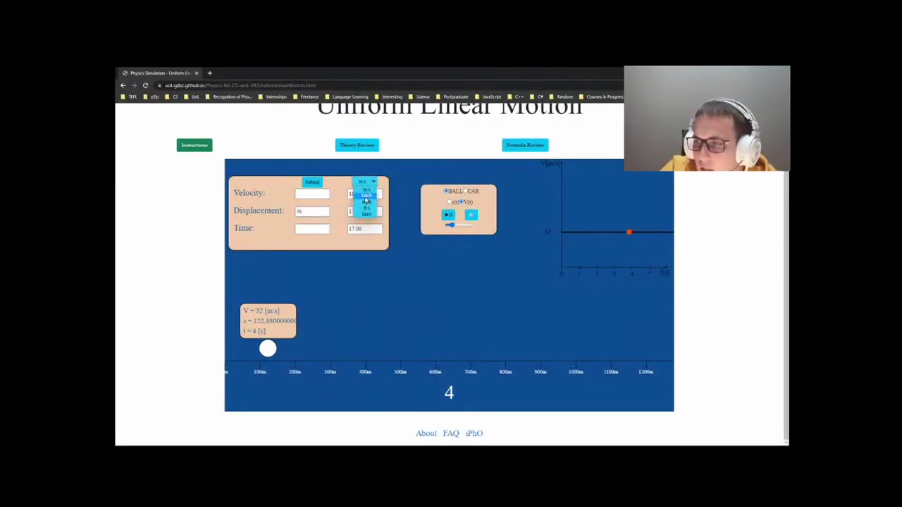
left_click(367, 202)
left_click(368, 185)
left_click(374, 182)
left_click(367, 183)
left_click(363, 191)
left_click(312, 194)
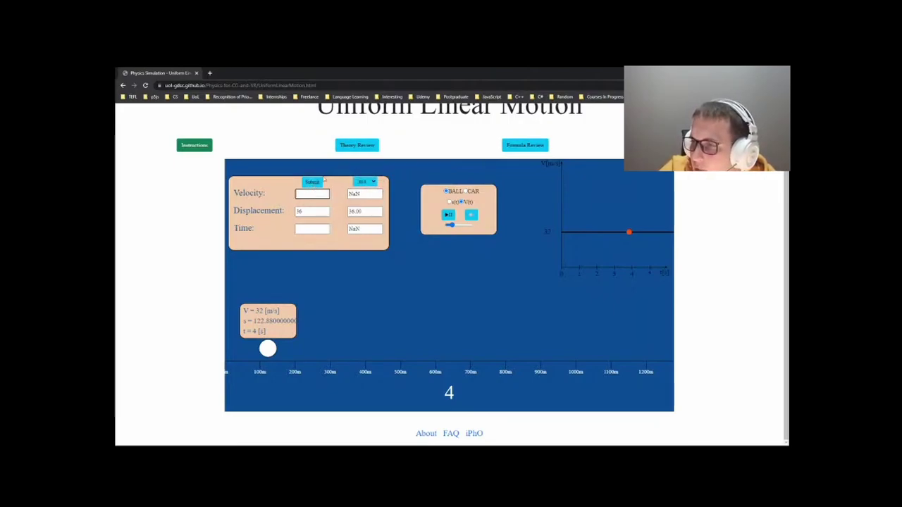
left_click(312, 182)
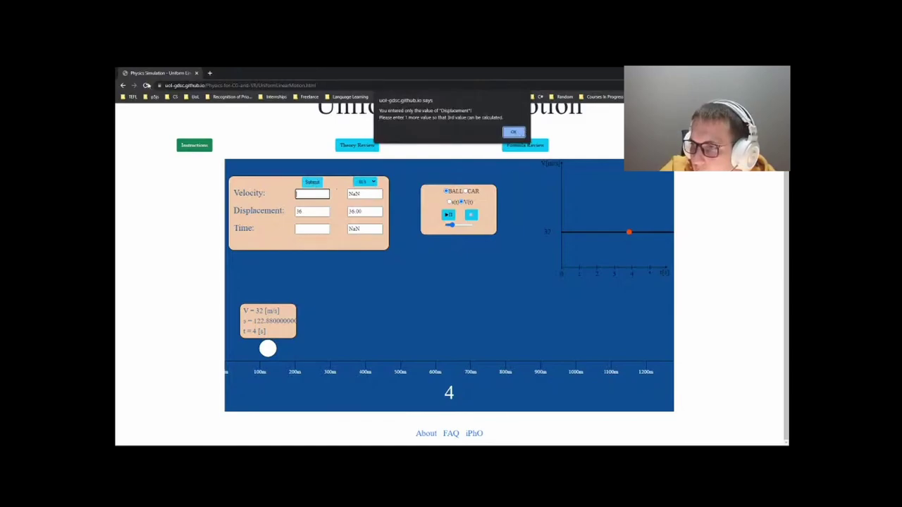
left_click(146, 85)
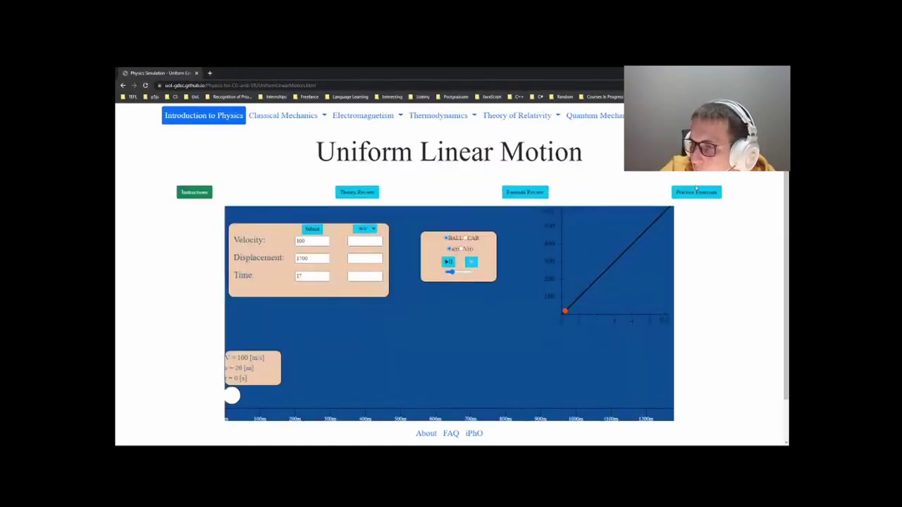
Reread the train's velocity and distance given in Problem 2 of the practice exercises.
left_click(696, 190)
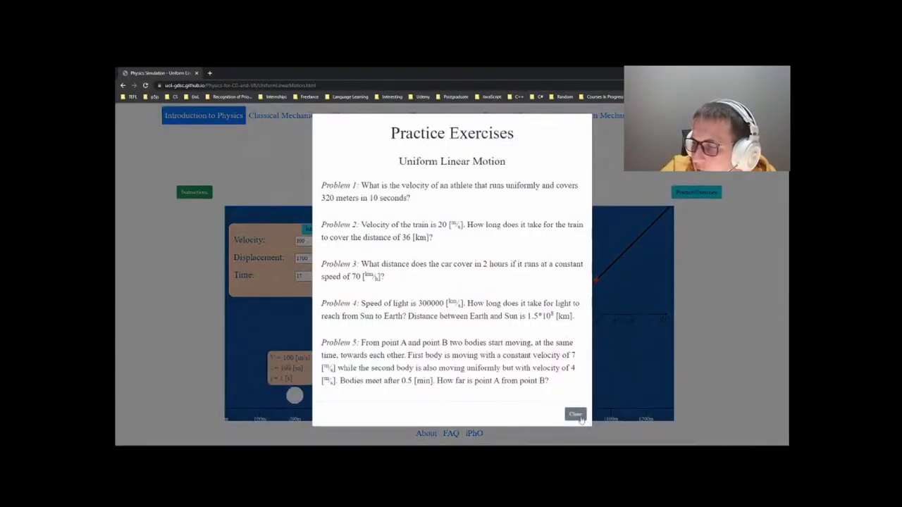
left_click(575, 415)
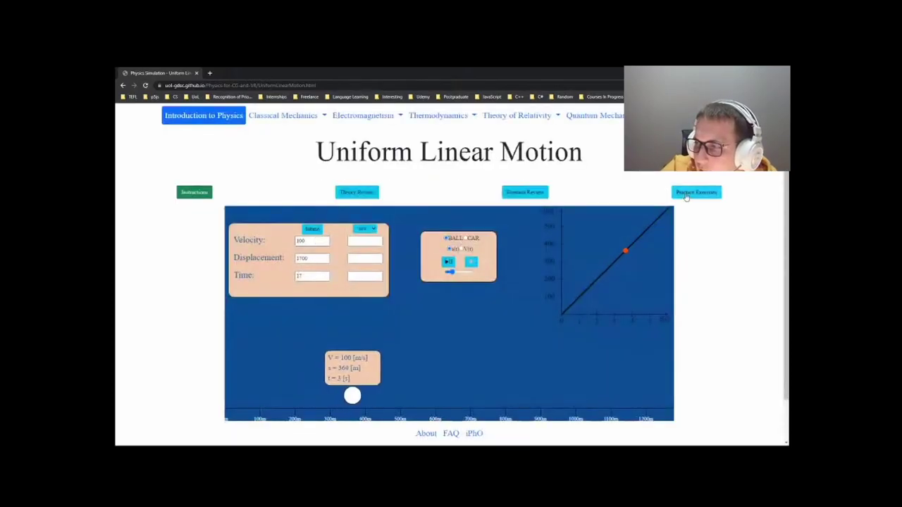
left_click(686, 196)
left_click(575, 415)
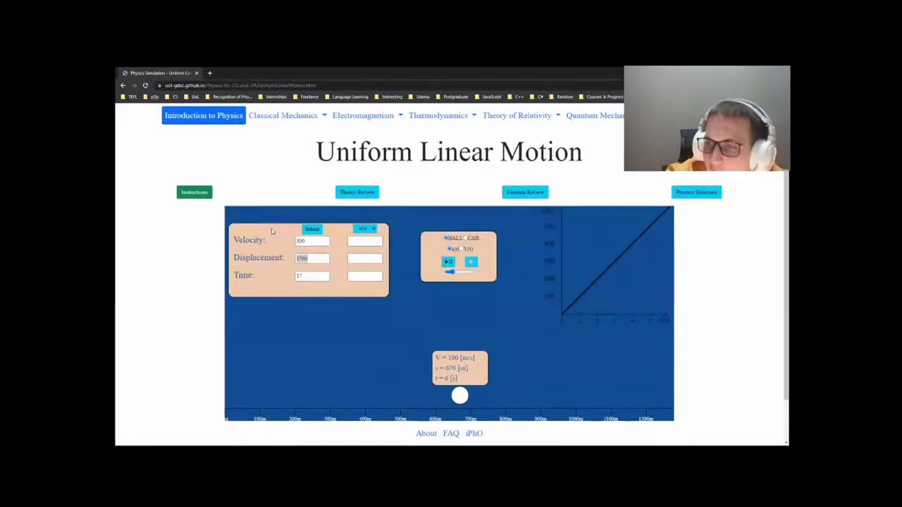
left_click(675, 192)
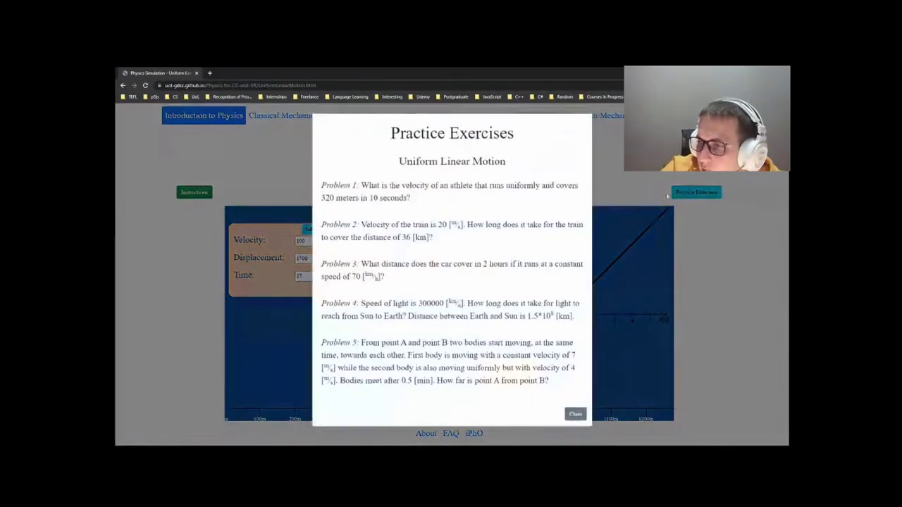
left_click(575, 415)
Clear the displacement and time values, and reload the simulation page to restore the defaults.
left_click_drag(307, 262, 236, 265)
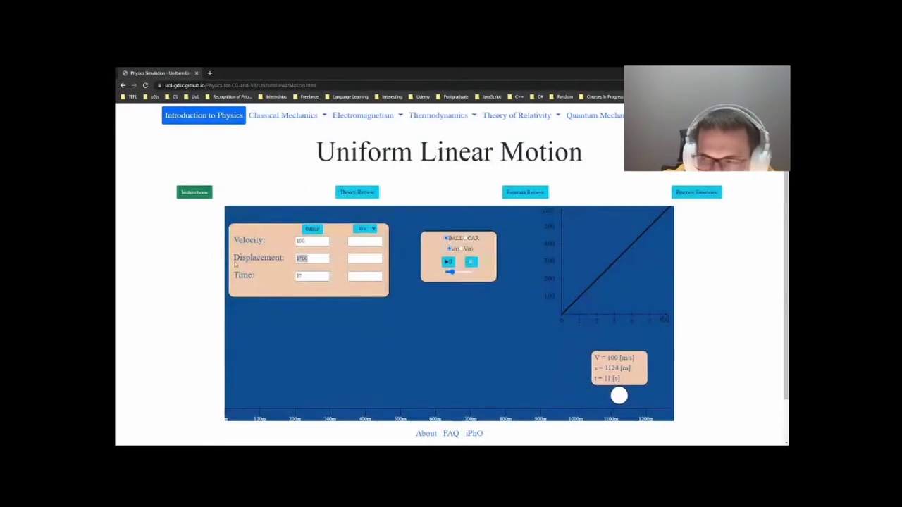
left_click(310, 258)
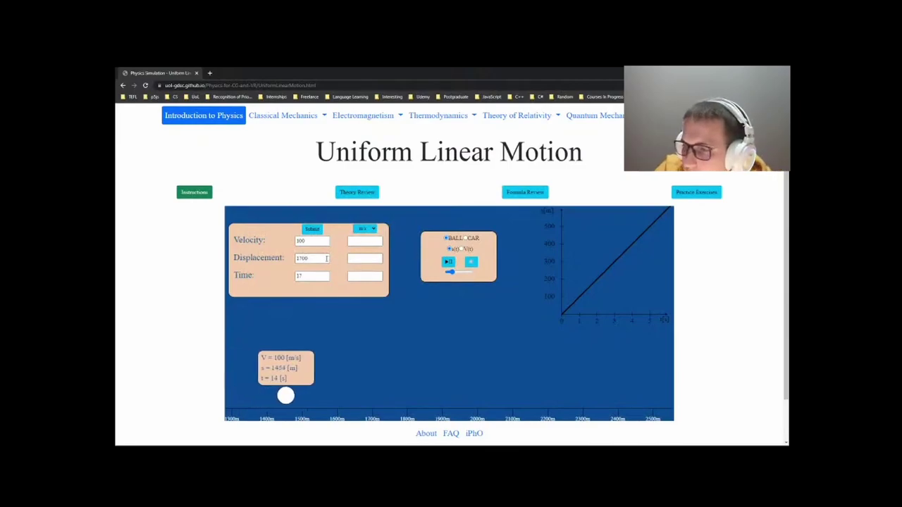
key("BackSpace")
key("BackSpace")
key("BackSpace")
key("BackSpace")
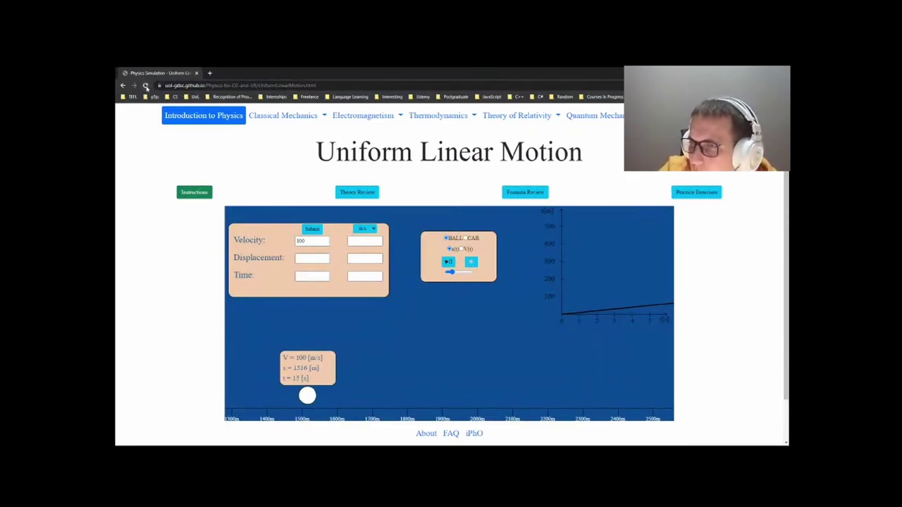
left_click(145, 85)
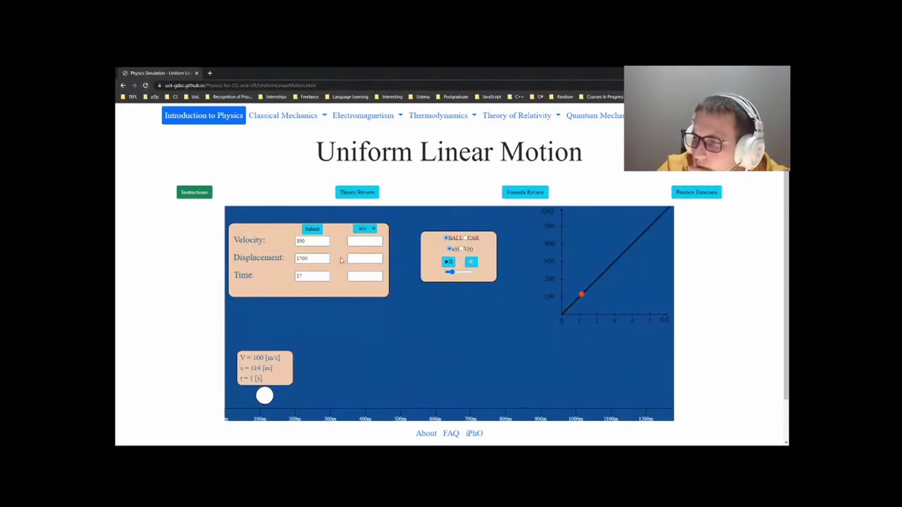
Clear the displacement, leave the page and relaunch the Uniform Linear Motion simulation.
left_click_drag(315, 259, 250, 260)
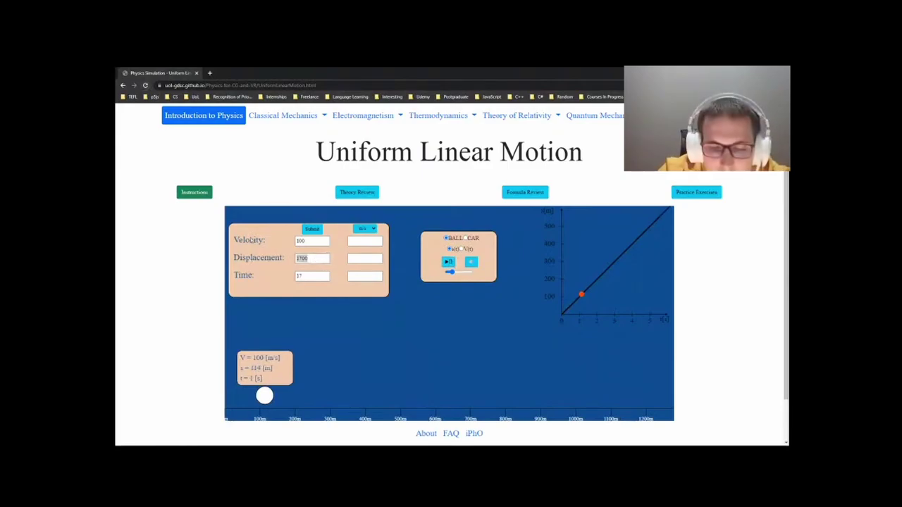
key("BackSpace")
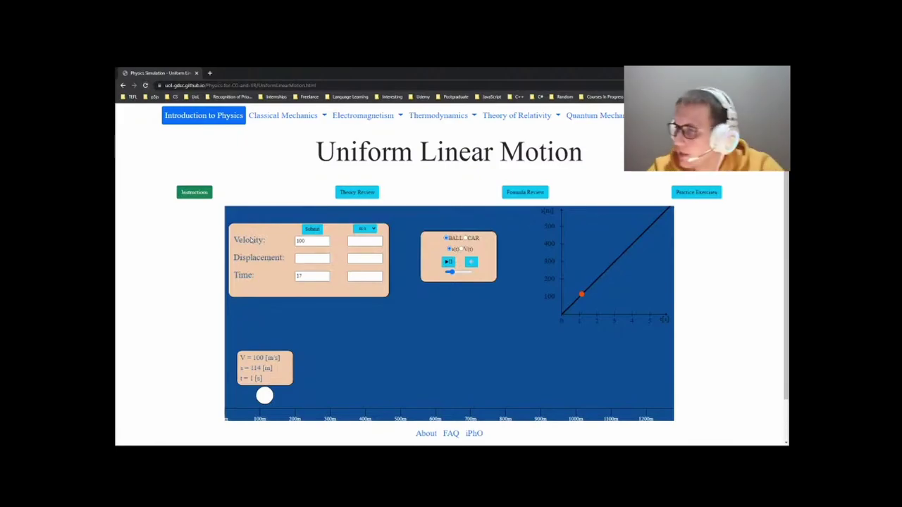
left_click(123, 85)
left_click(255, 263)
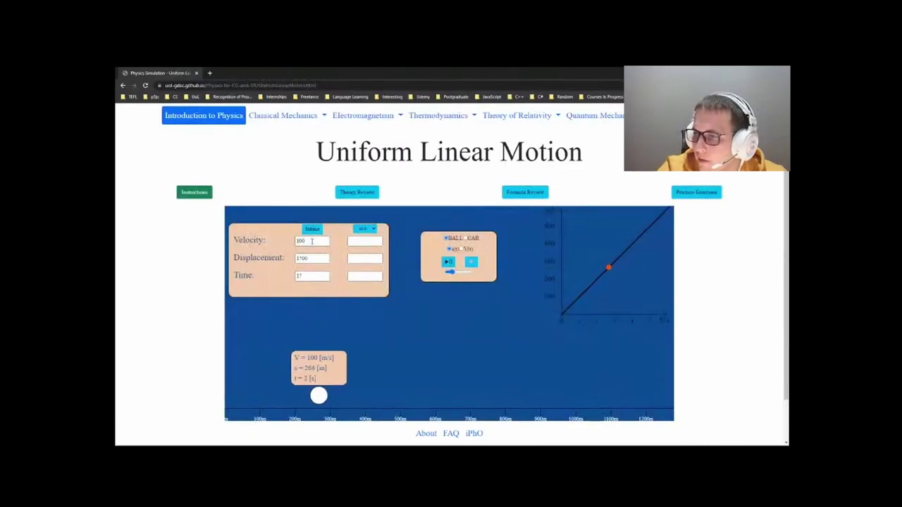
Clear the velocity and relaunch the Uniform Linear Motion simulation from the Kinematics page.
double_click(312, 241)
key("BackSpace")
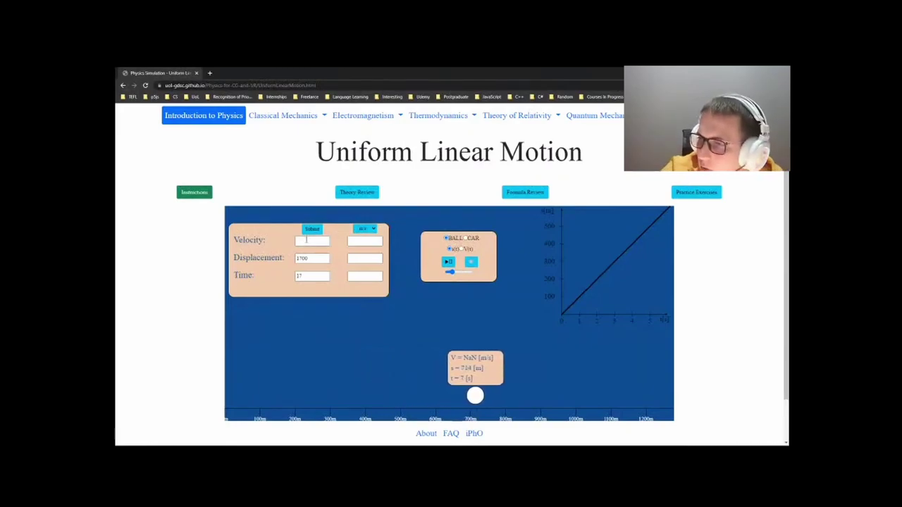
key("alt+Left")
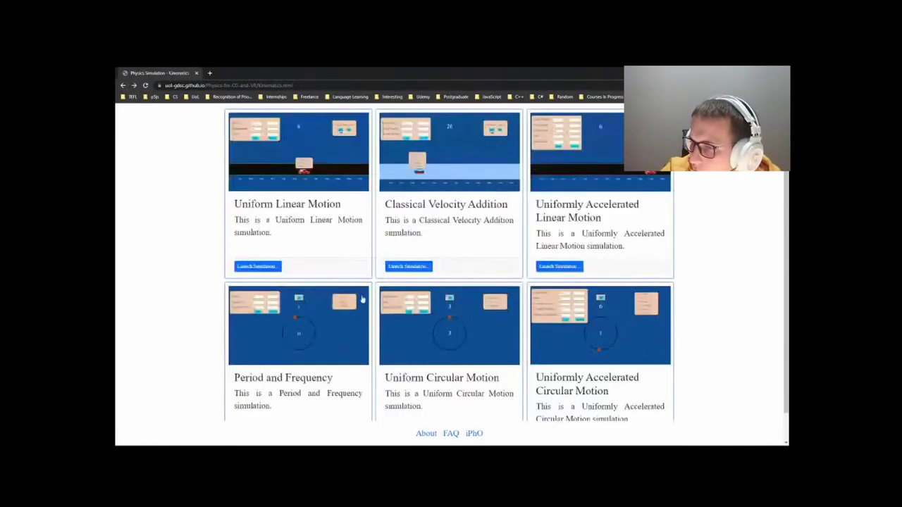
left_click(279, 266)
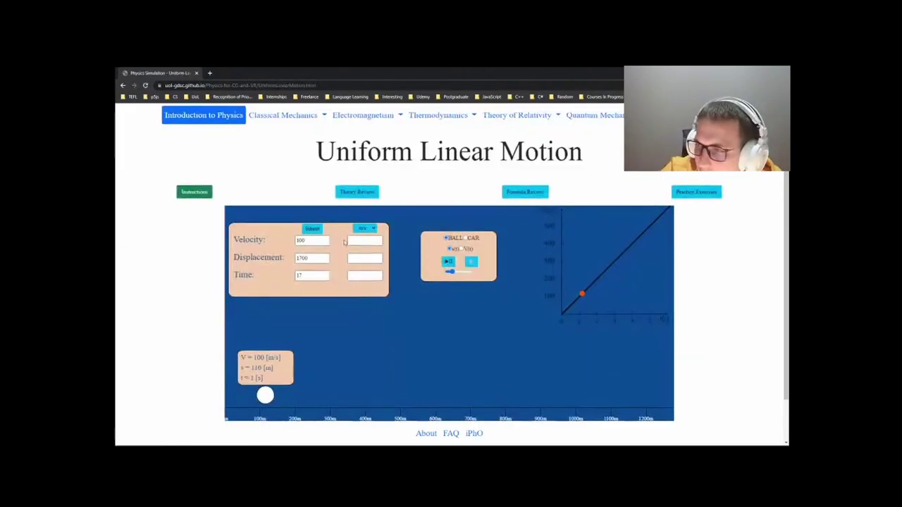
Select the velocity value for replacement and recheck the given values in the practice exercises.
scroll(344, 241, "down", 1)
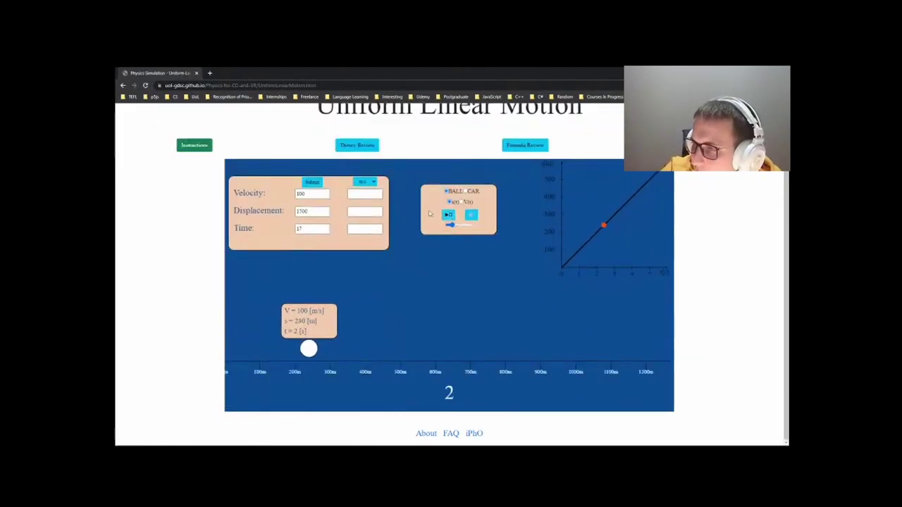
double_click(312, 195)
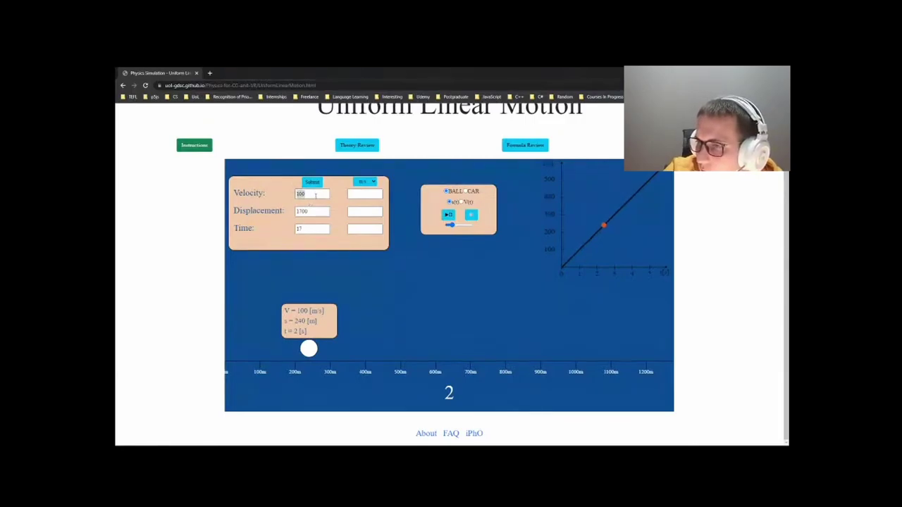
left_click(689, 145)
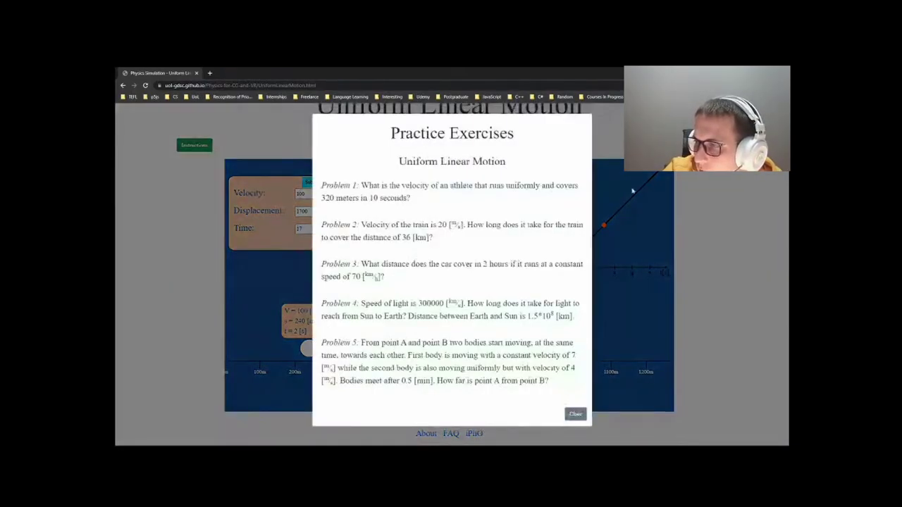
left_click(638, 232)
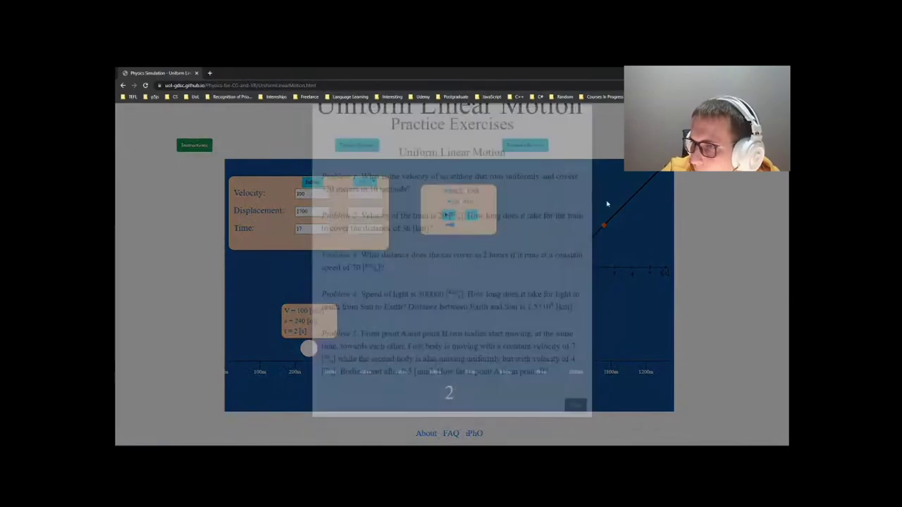
Clear the displacement value and return to the Kinematics page.
scroll(173, 117, "up", 1)
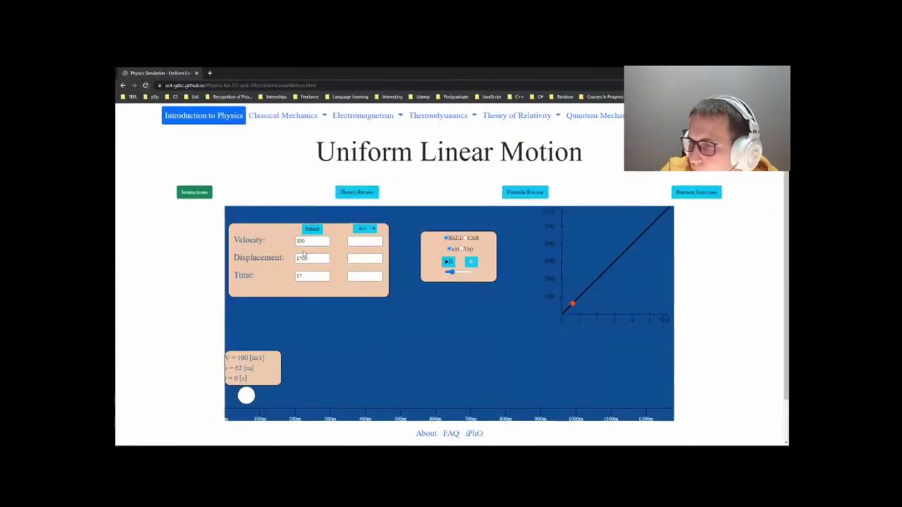
key("BackSpace")
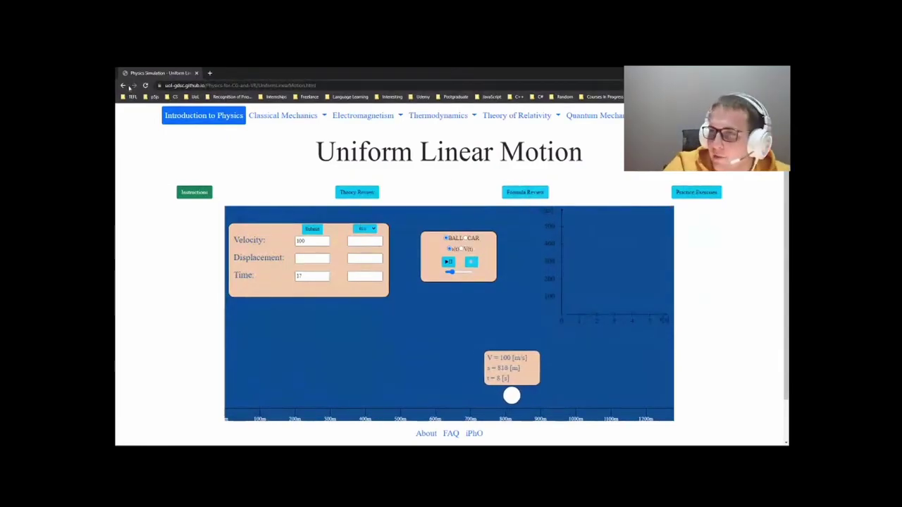
left_click(122, 85)
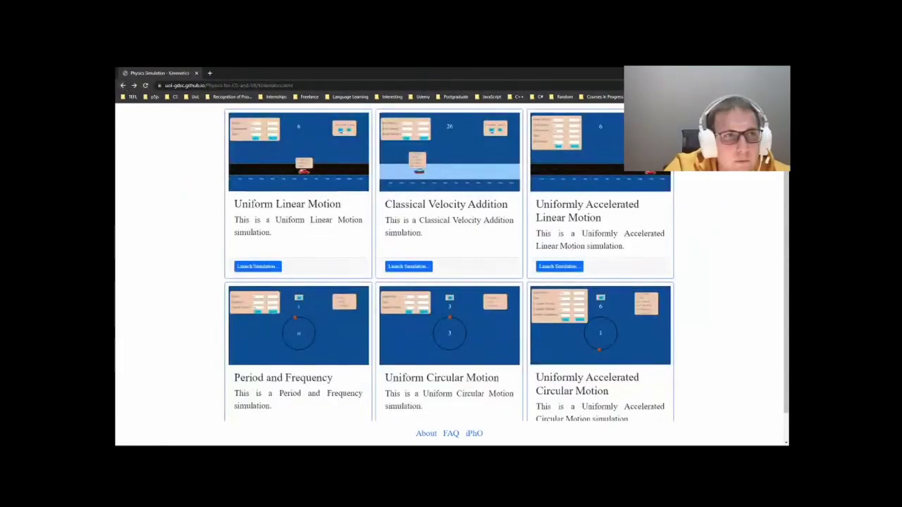
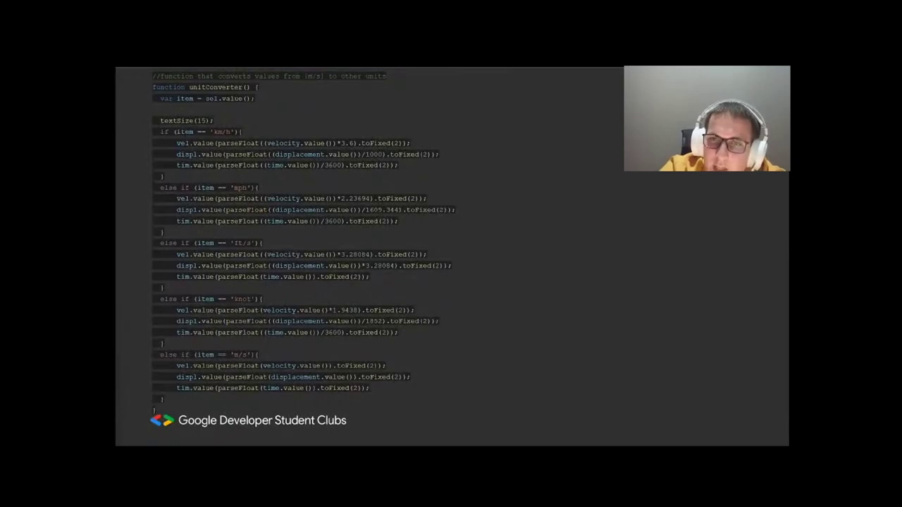
Switch to the simulation, place its window beside the unitConverter code slide, and examine the converted velocity, displacement and time values in km/h.
key("alt+Tab")
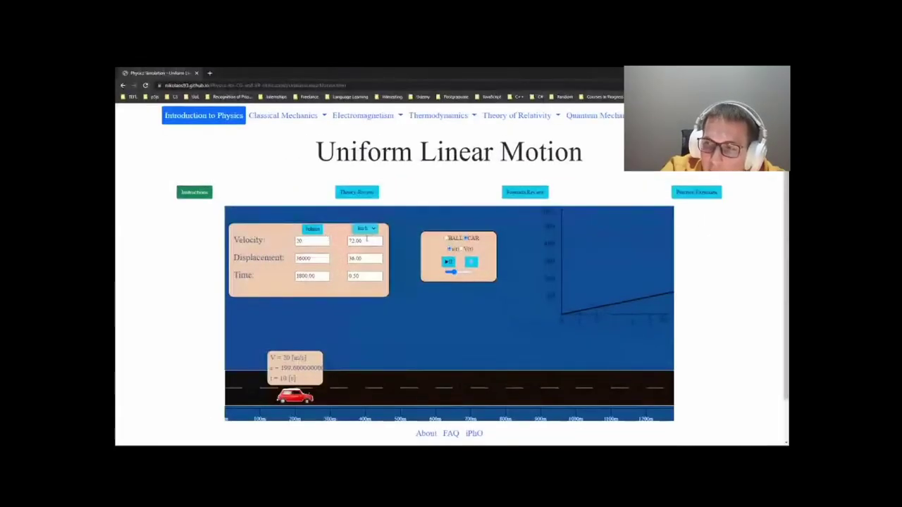
double_click(364, 240)
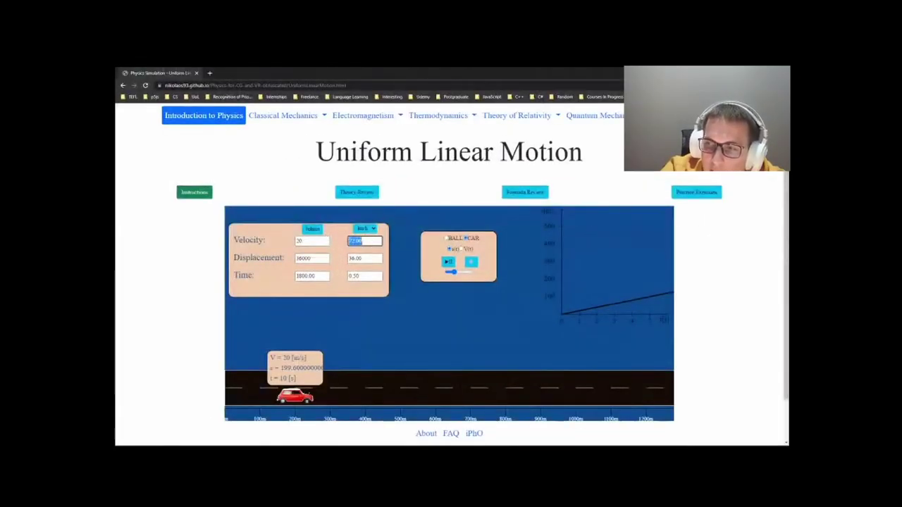
left_click_drag(364, 73, 583, 111)
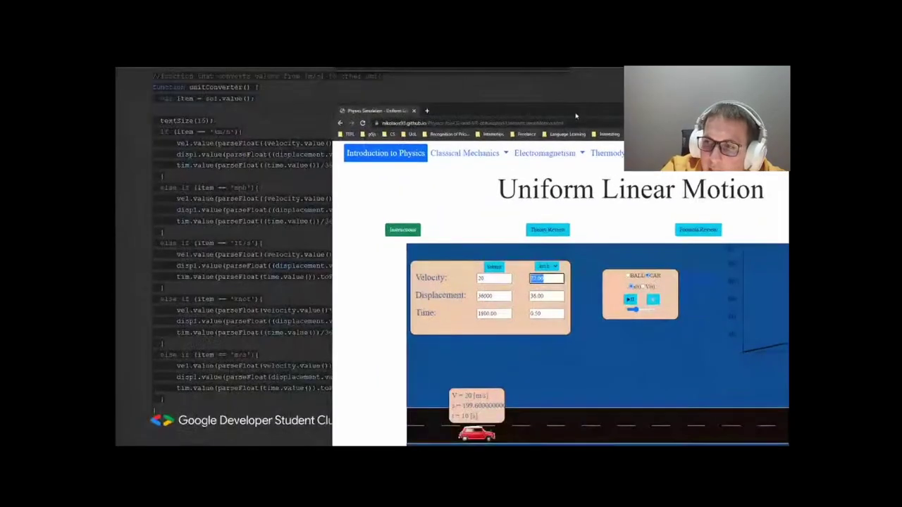
double_click(554, 295)
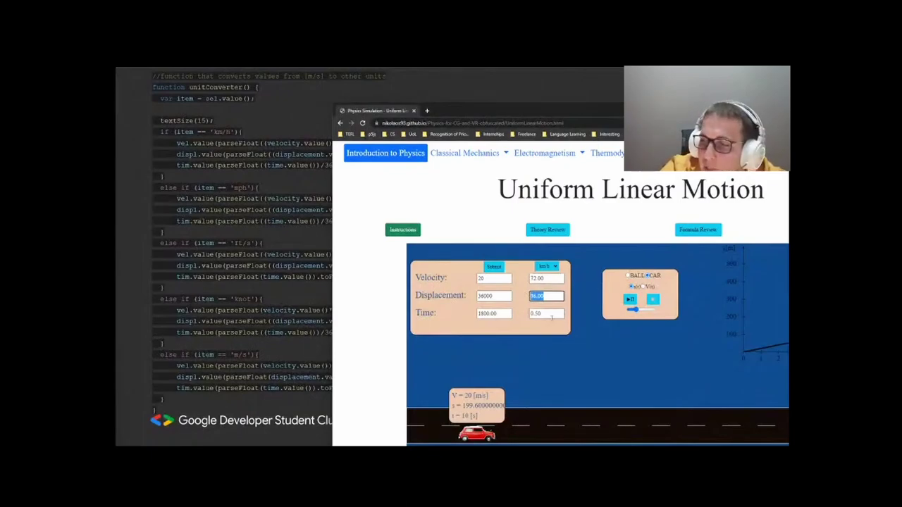
double_click(547, 315)
left_click(508, 212)
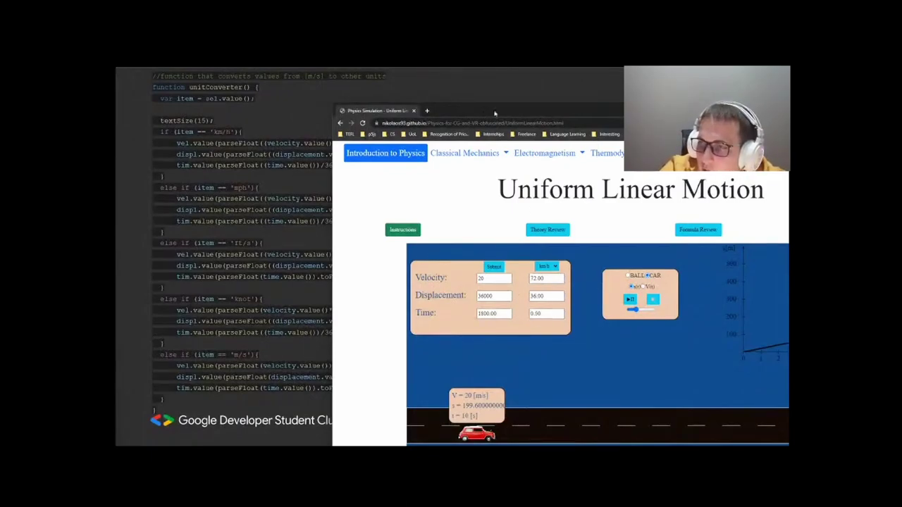
left_click_drag(495, 113, 444, 98)
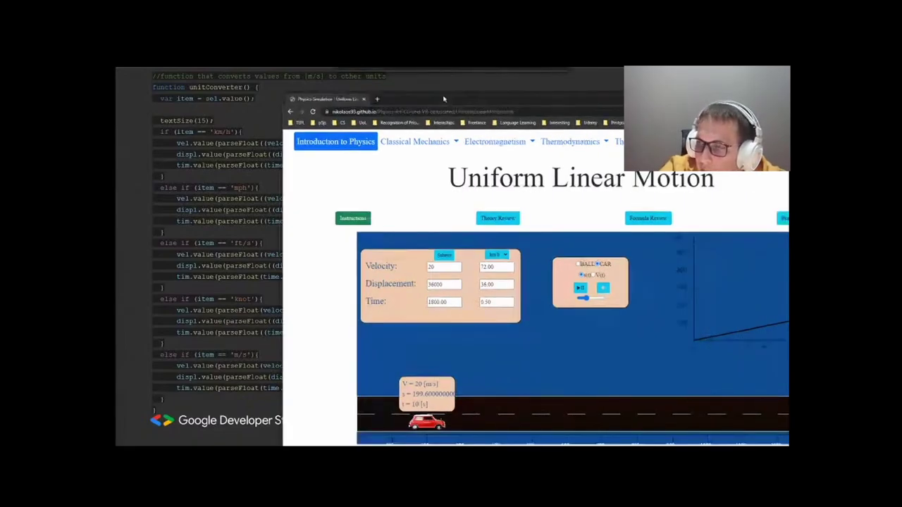
left_click_drag(444, 99, 432, 87)
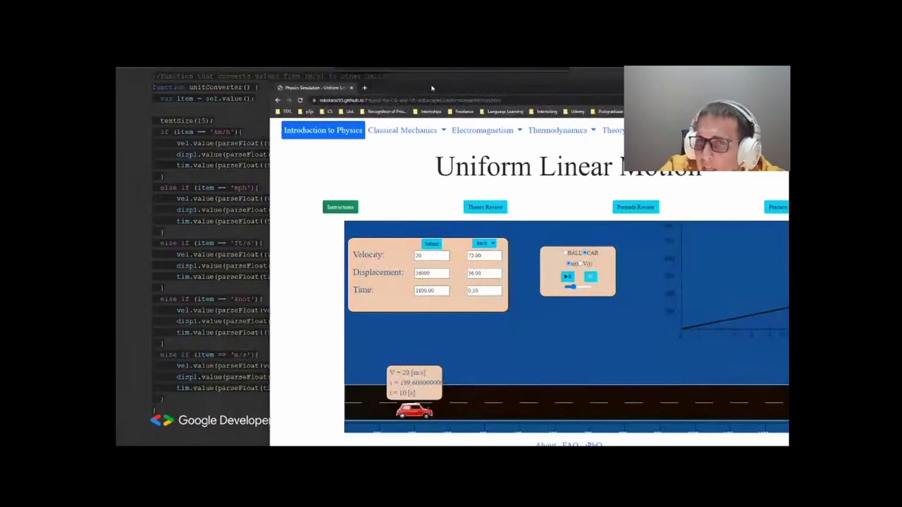
Return to the slides and review the unitConverter and drawFunction code.
key("alt+Tab")
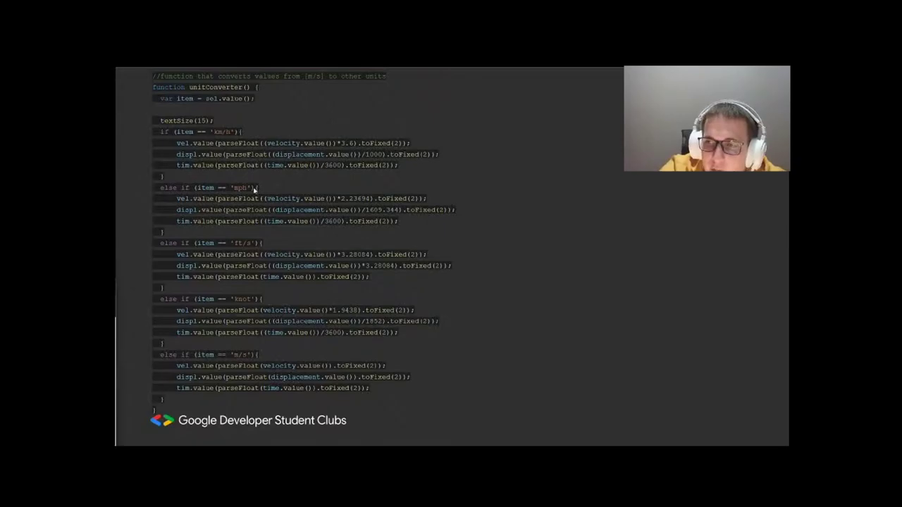
key("Right")
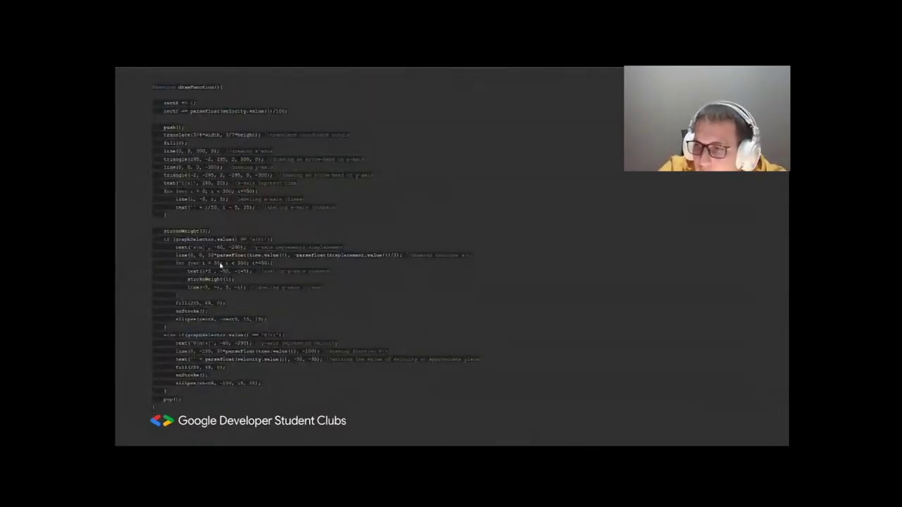
left_click(129, 433)
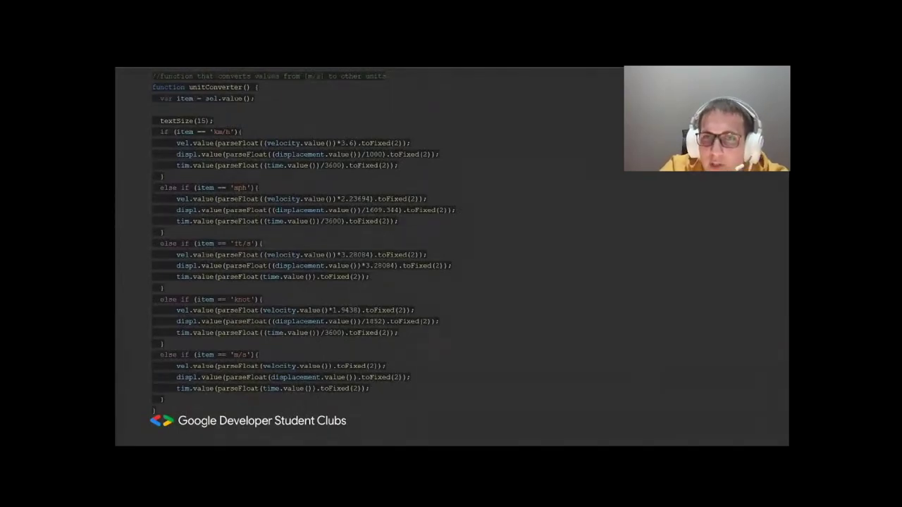
left_click(329, 234)
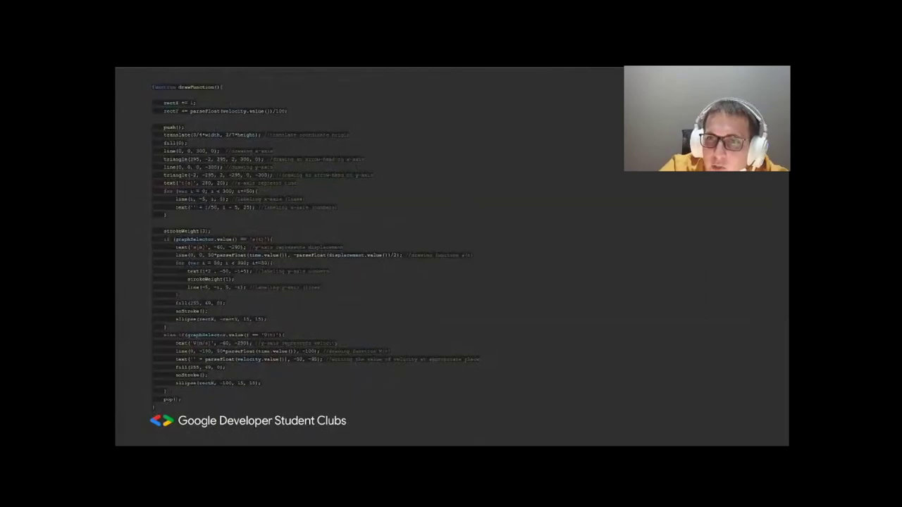
Compare the simulation's displacement graph with the drawFunction code, and set the simulation's graph type to V(t).
key("alt+Tab")
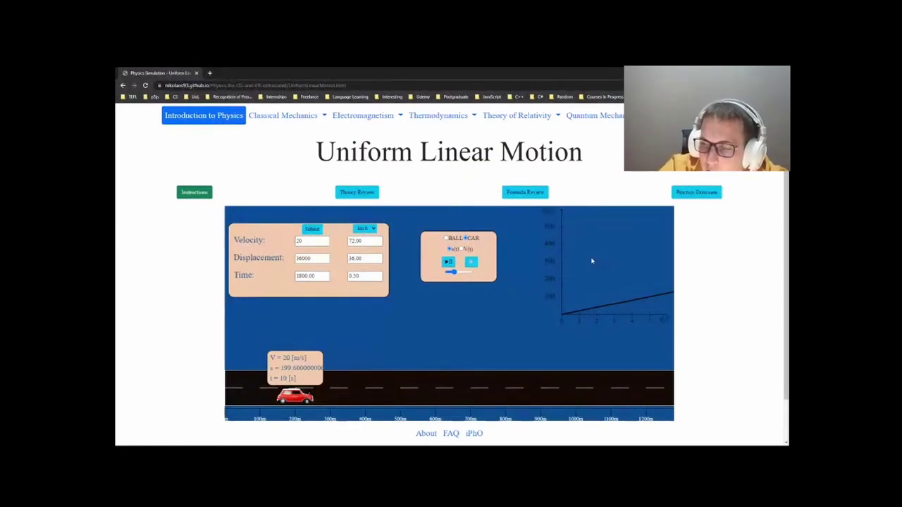
scroll(592, 261, "down", 1)
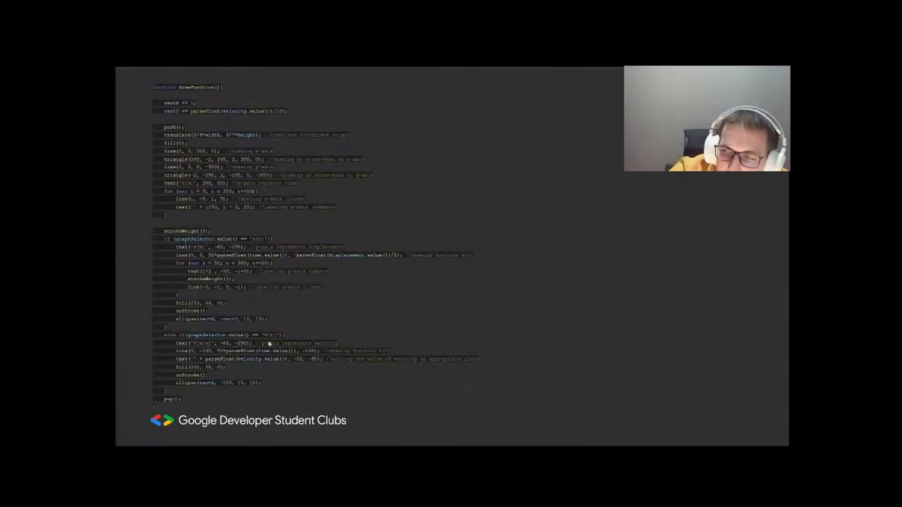
key("alt+Tab")
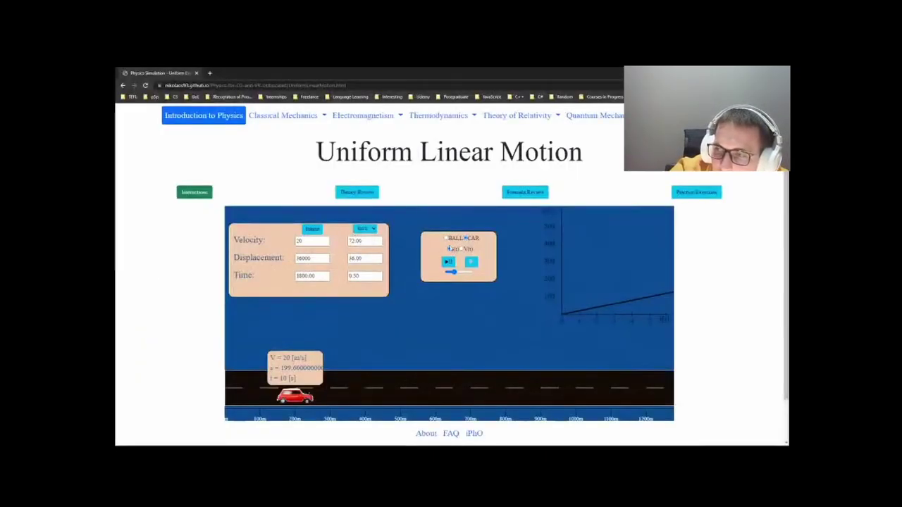
left_click(463, 249)
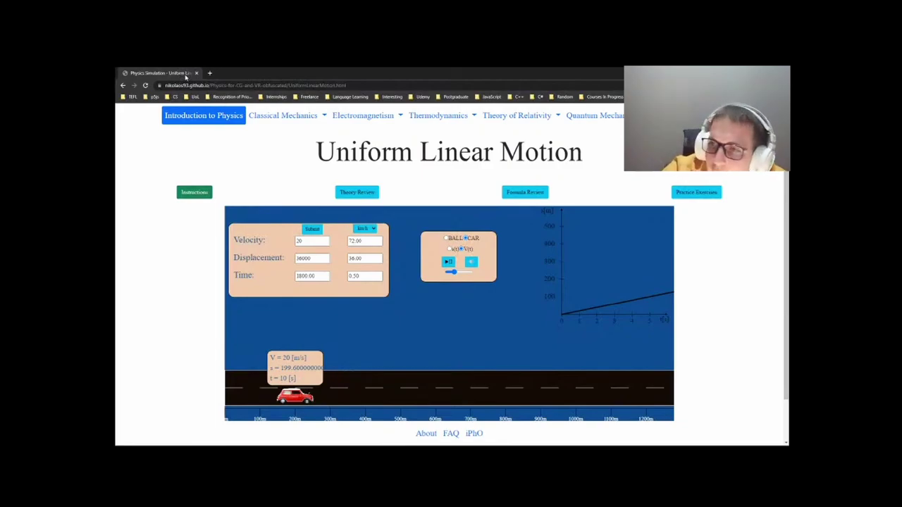
Clear the displacement and time values in the Uniform Linear Motion simulation.
key("alt+Tab")
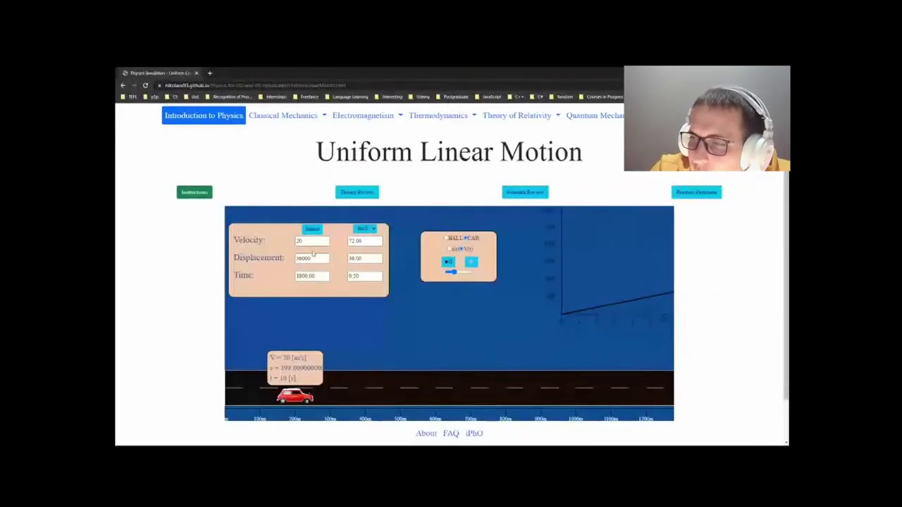
double_click(312, 258)
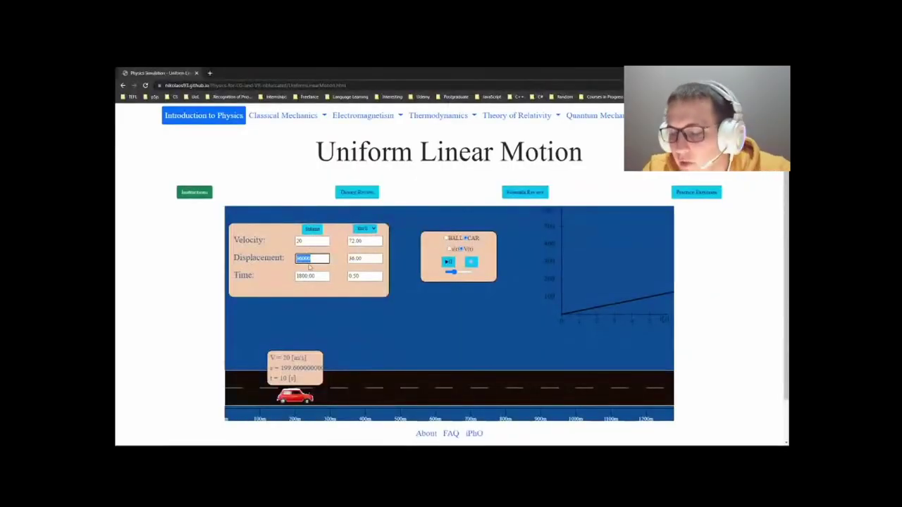
key("BackSpace")
double_click(312, 276)
key("BackSpace")
Set the velocity to 20 and the displacement to 1000, and submit the values to run the simulation.
double_click(310, 241)
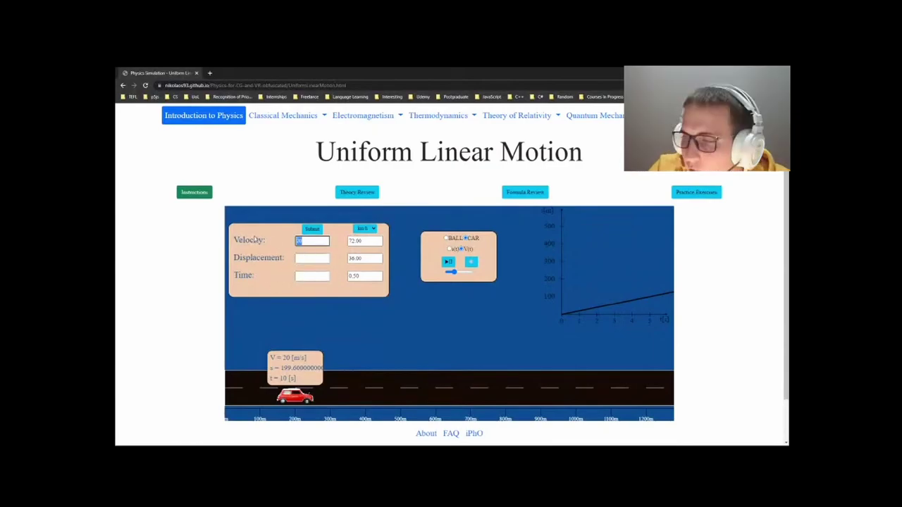
type("2")
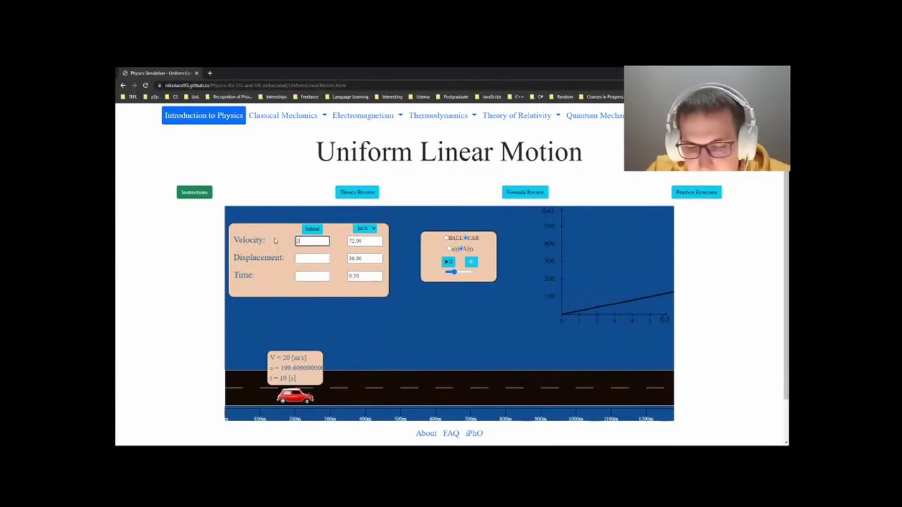
type("0")
left_click(295, 259)
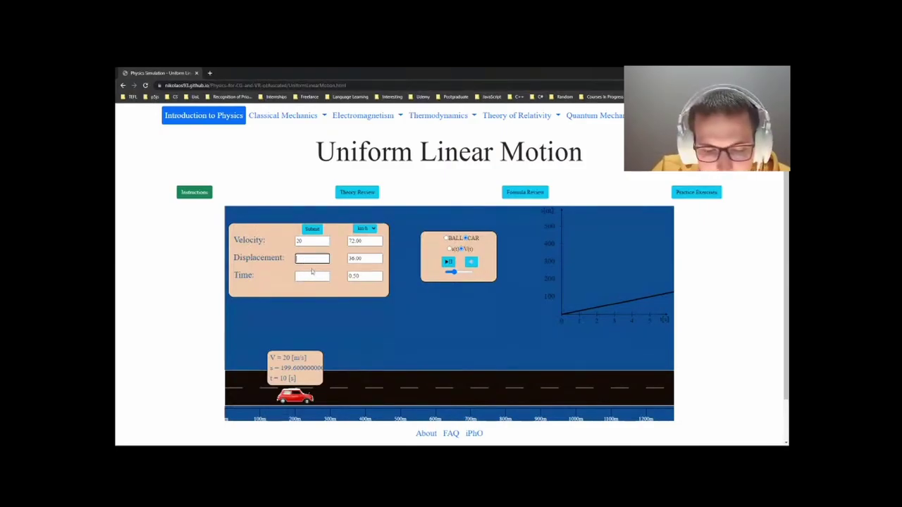
type("2000")
left_click(312, 228)
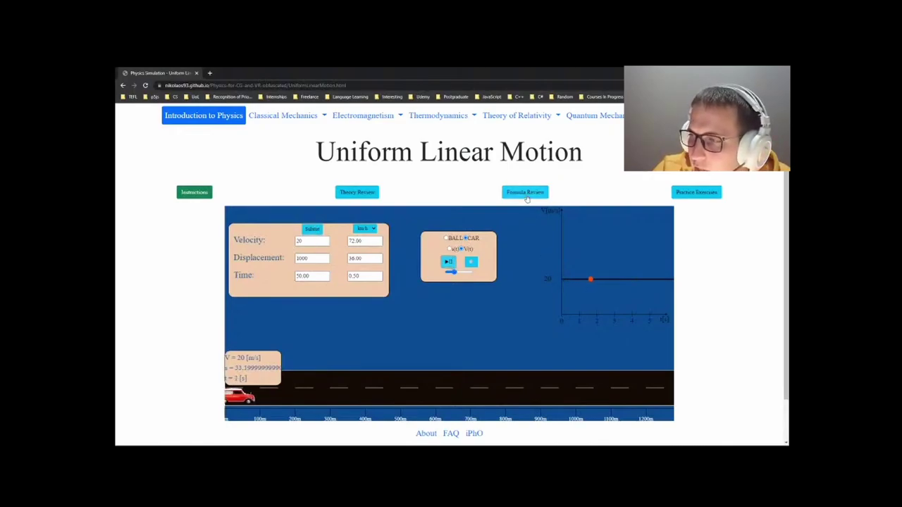
Open the simulation's formula review and page through the code slides past the applyValues function.
left_click(525, 193)
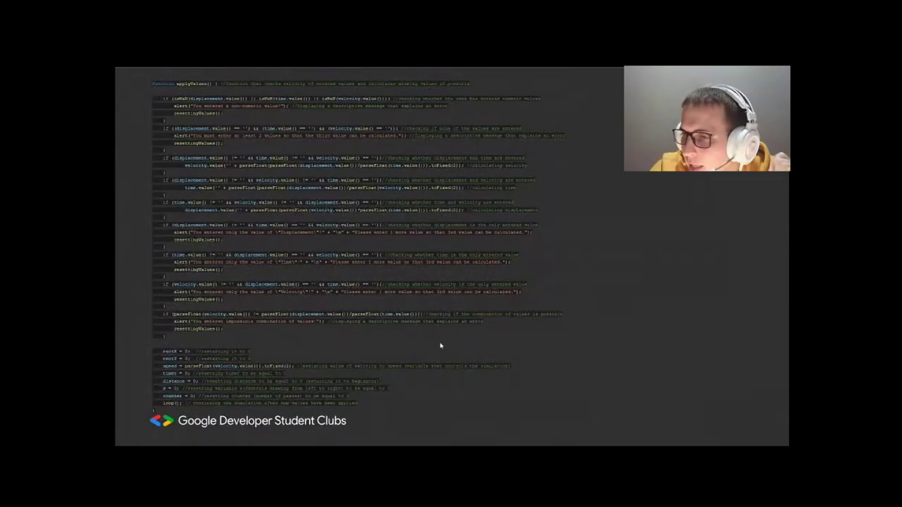
key("Right")
key("Right")
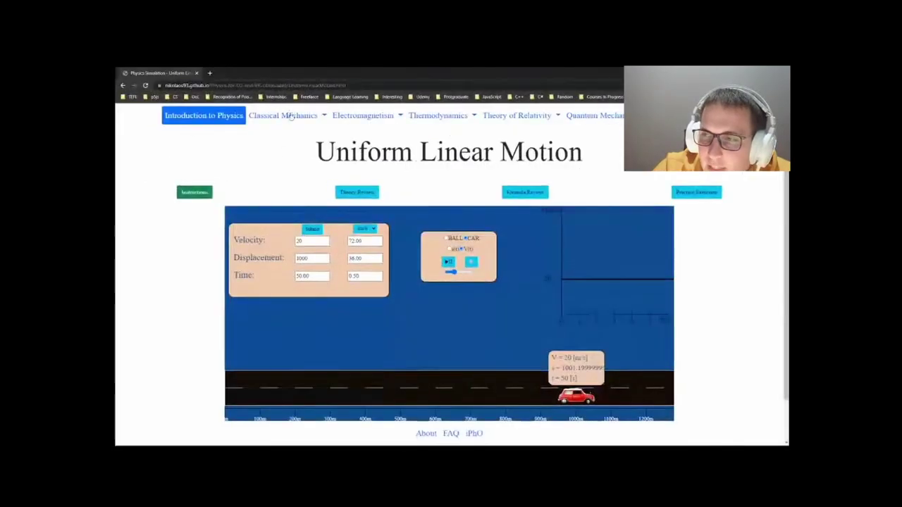
Go to the Kinematics page under Classical Mechanics and launch the Classical Velocity Addition simulation.
left_click(292, 117)
left_click(298, 138)
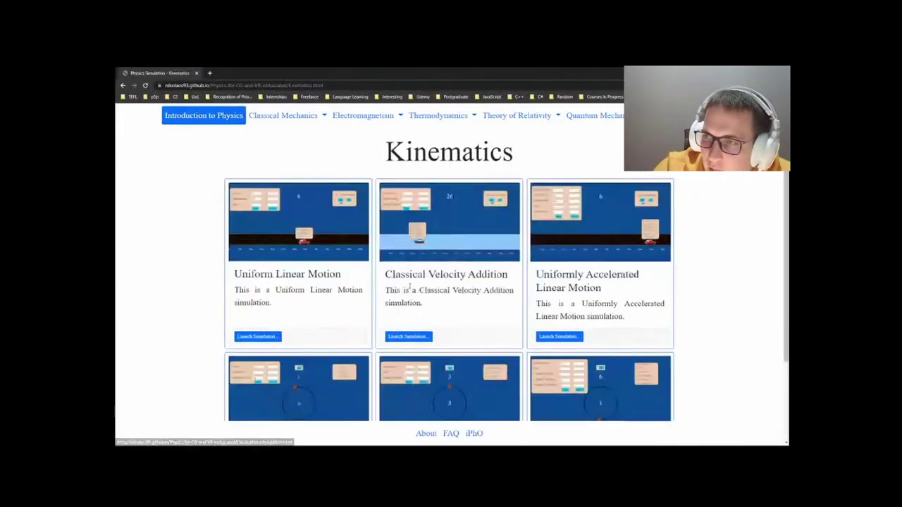
scroll(409, 289, "down", 1)
scroll(422, 279, "down", 1)
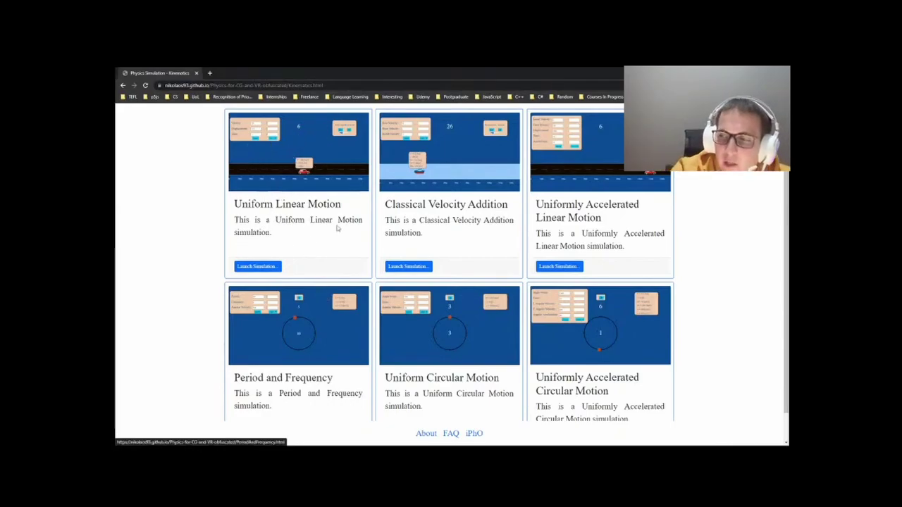
scroll(327, 243, "down", 1)
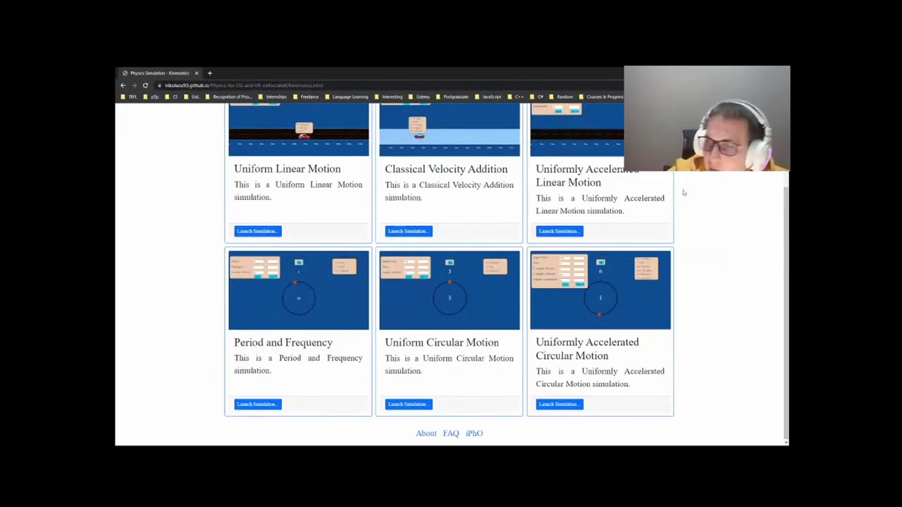
left_click(416, 233)
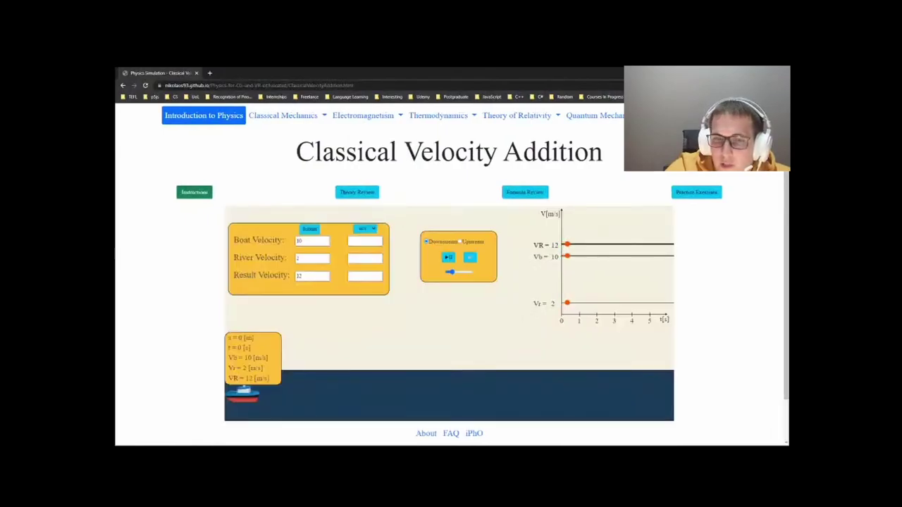
Read the given values in the Classical Velocity Addition practice exercises and close them.
scroll(683, 290, "down", 1)
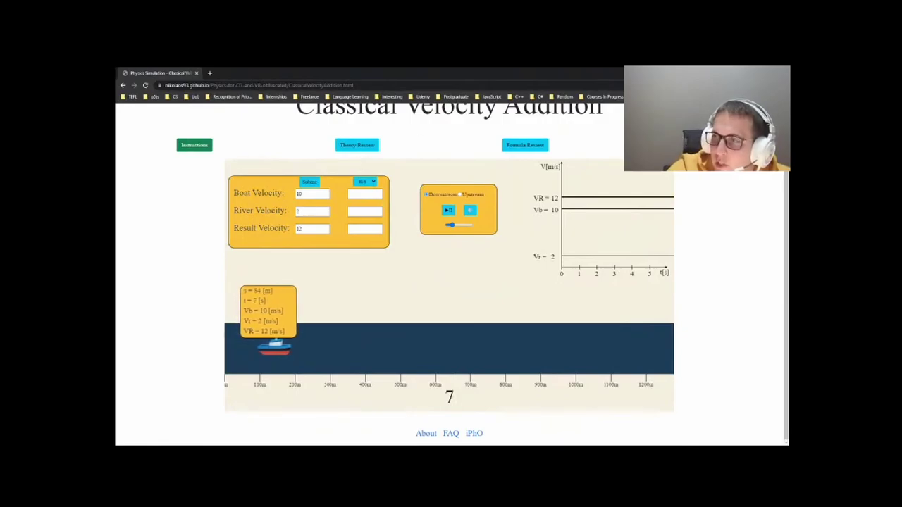
left_click(694, 145)
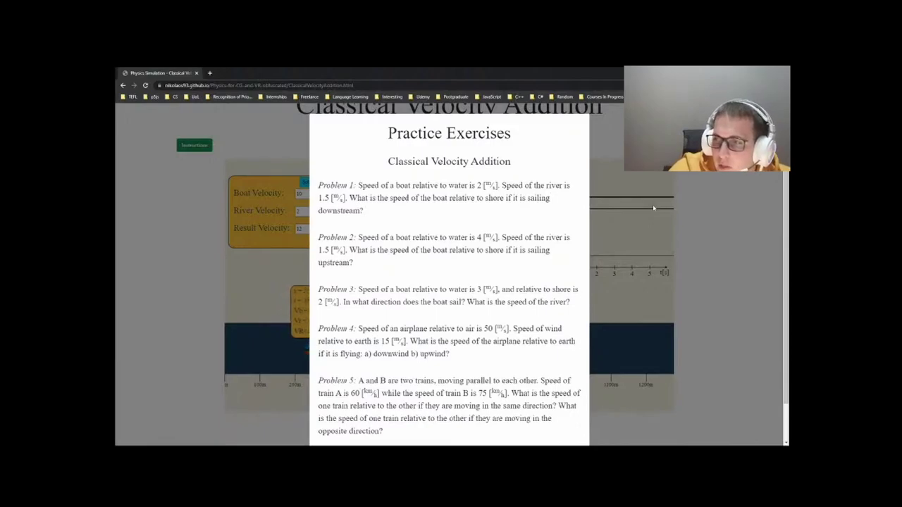
left_click(654, 208)
Set the boat velocity to 2 and the river velocity to 1.5, clear the result velocity, and submit the values.
double_click(312, 193)
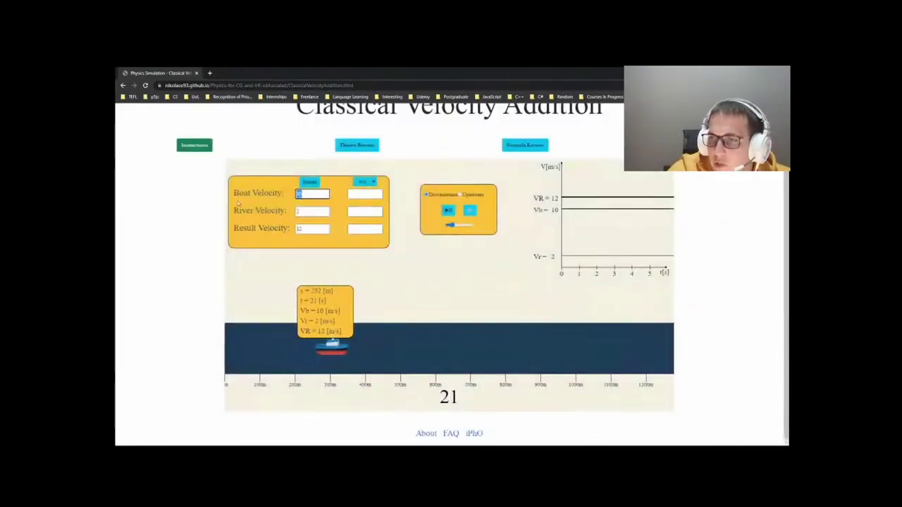
type("2")
key("Tab")
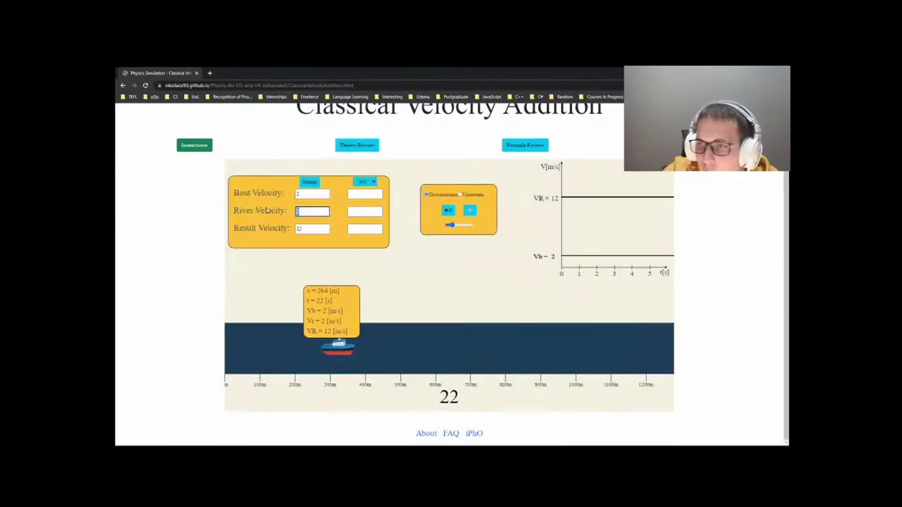
type("1.5")
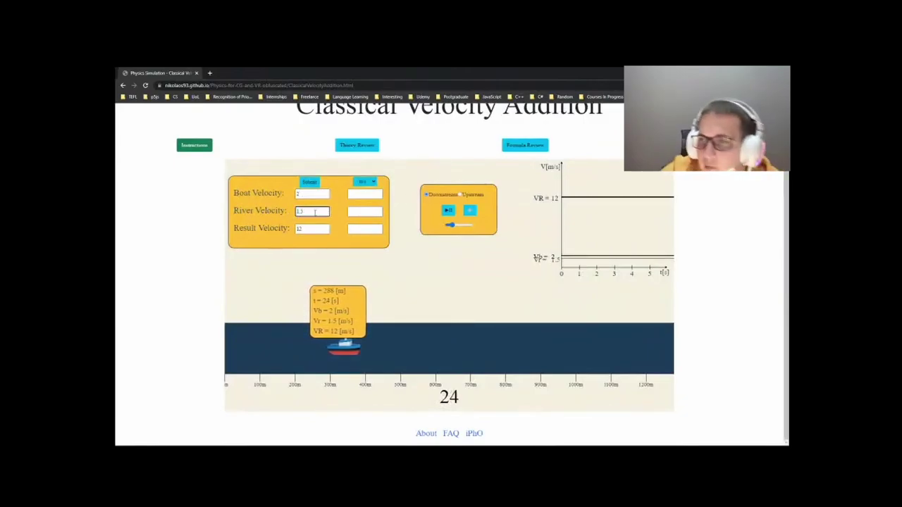
double_click(318, 229)
key("BackSpace")
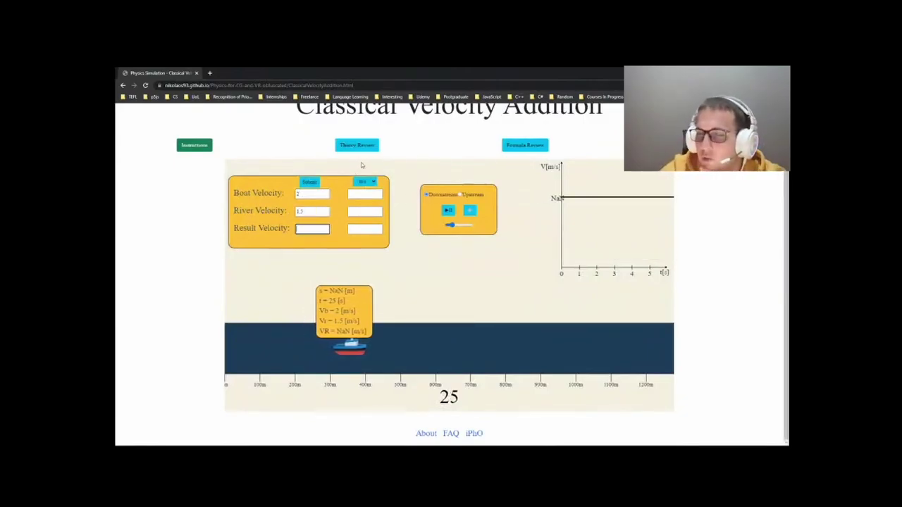
left_click(318, 182)
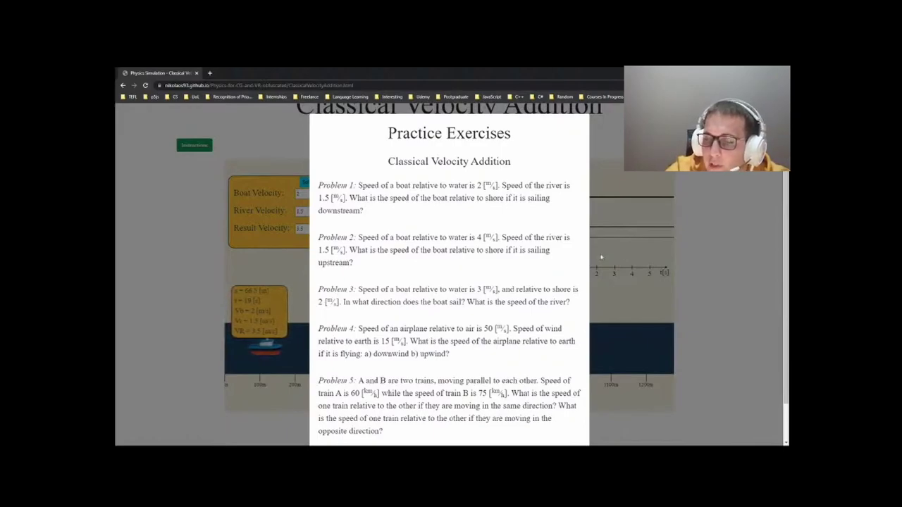
Close the practice exercises, set the boat velocity to 4, clear the result velocity, and submit the values.
left_click(656, 248)
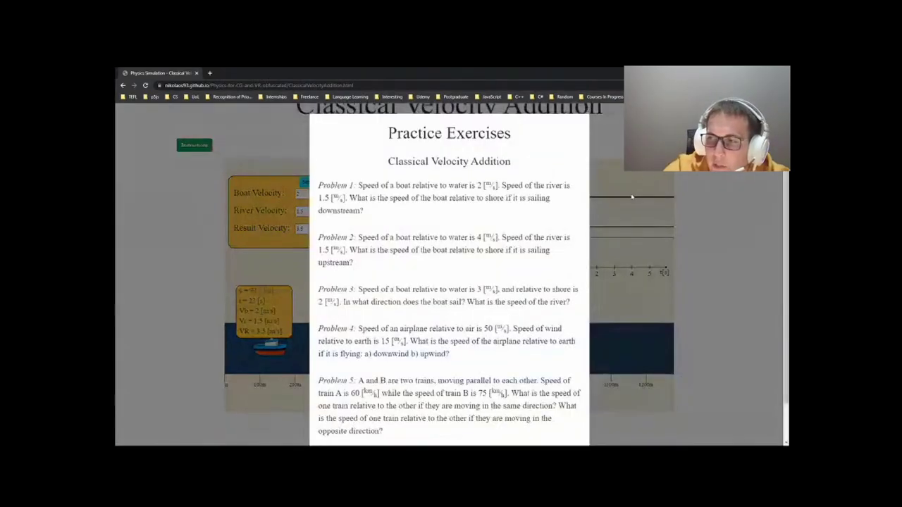
left_click(632, 198)
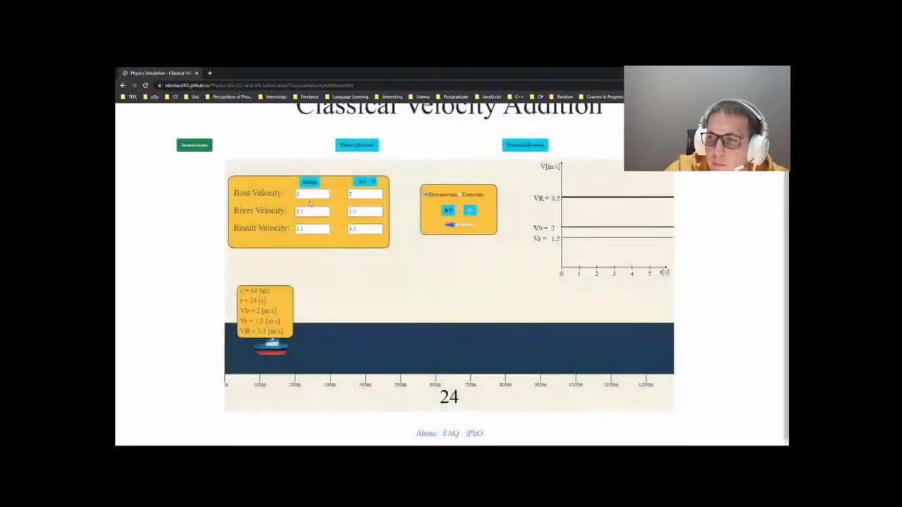
left_click(310, 194)
type("4")
left_click(310, 229)
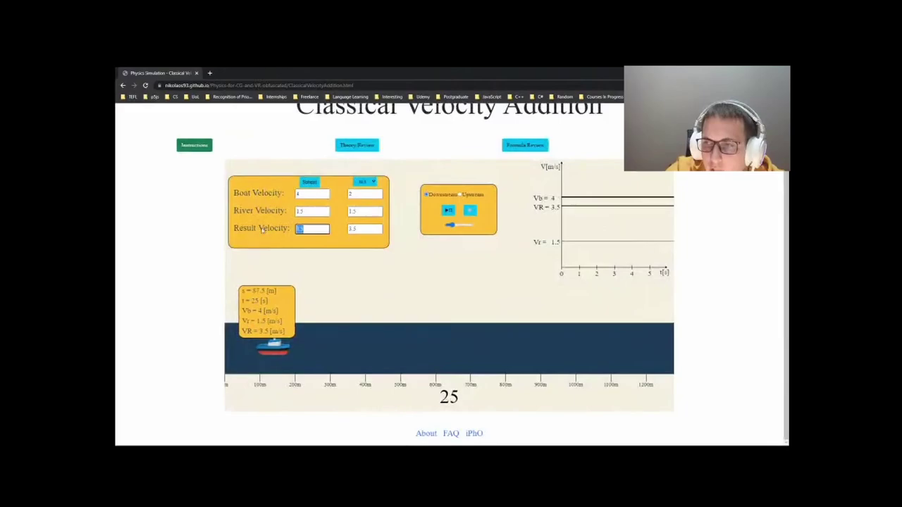
key("BackSpace")
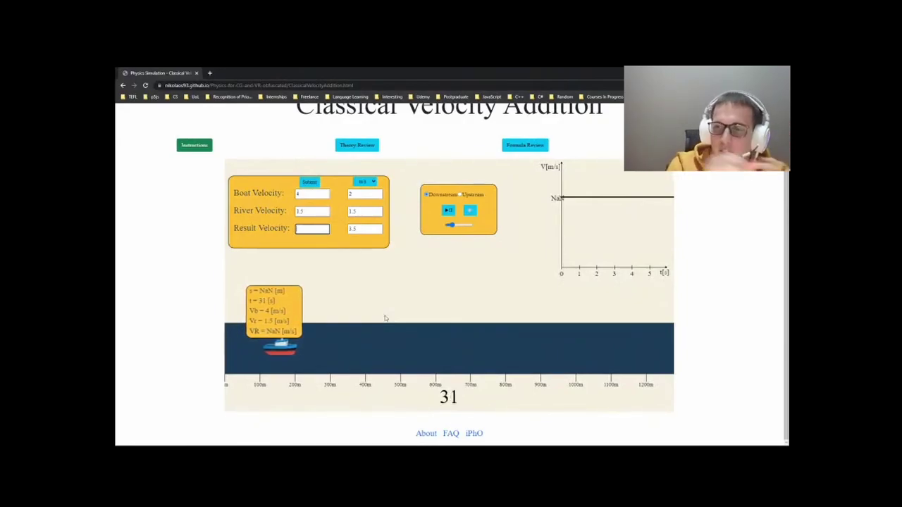
left_click(309, 183)
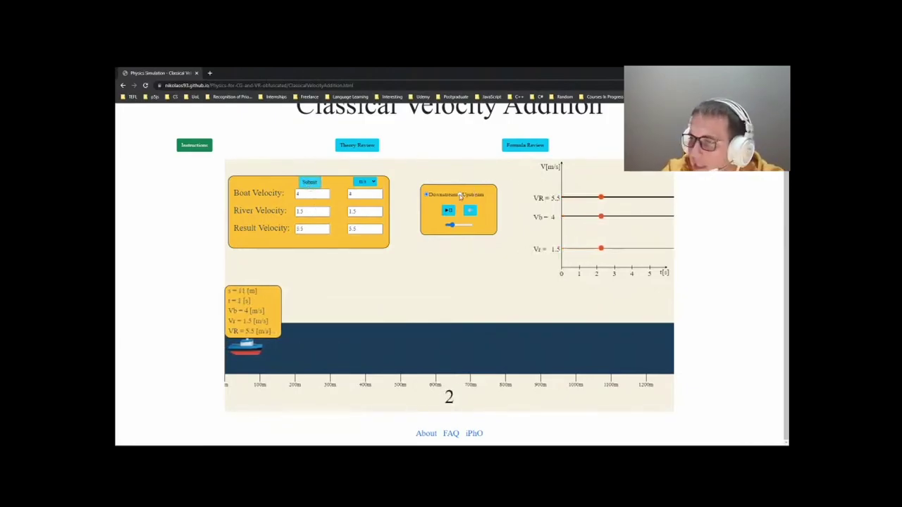
Clear the result velocity and switch the sailing direction to Upstream to recalculate it.
left_click_drag(325, 229, 268, 239)
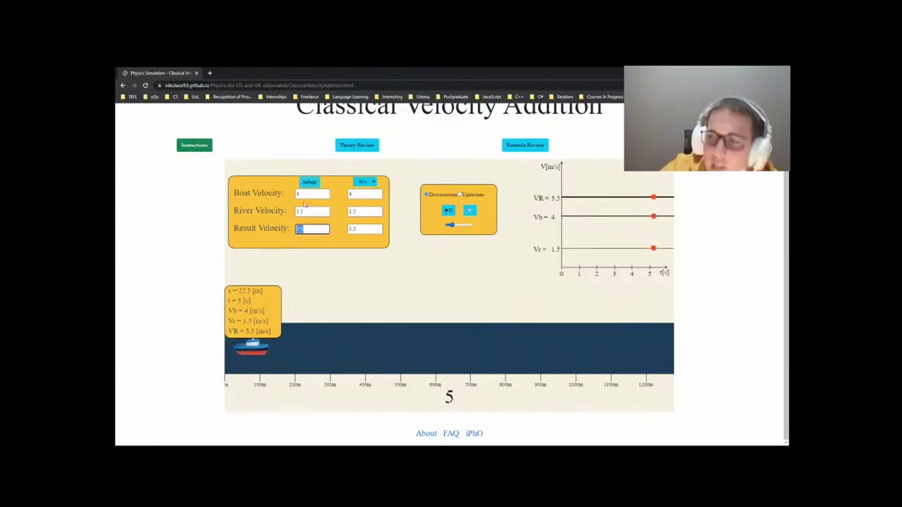
key("BackSpace")
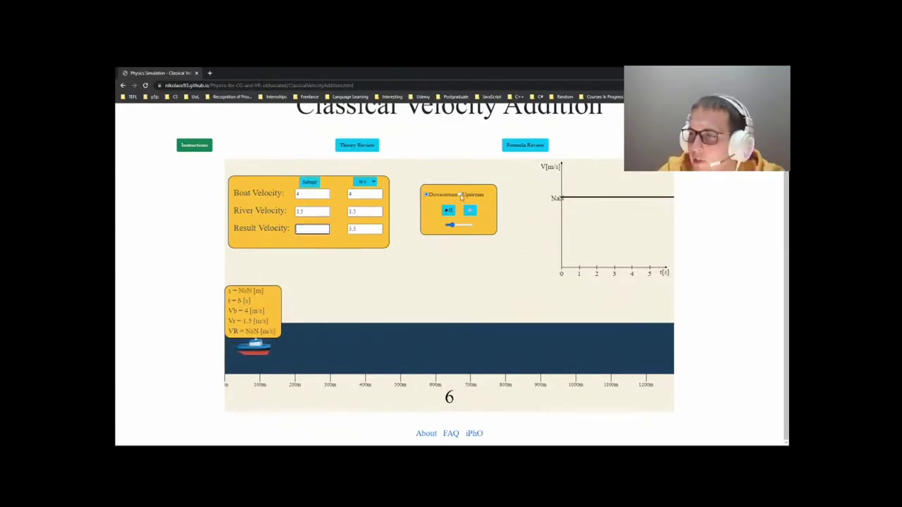
left_click(461, 195)
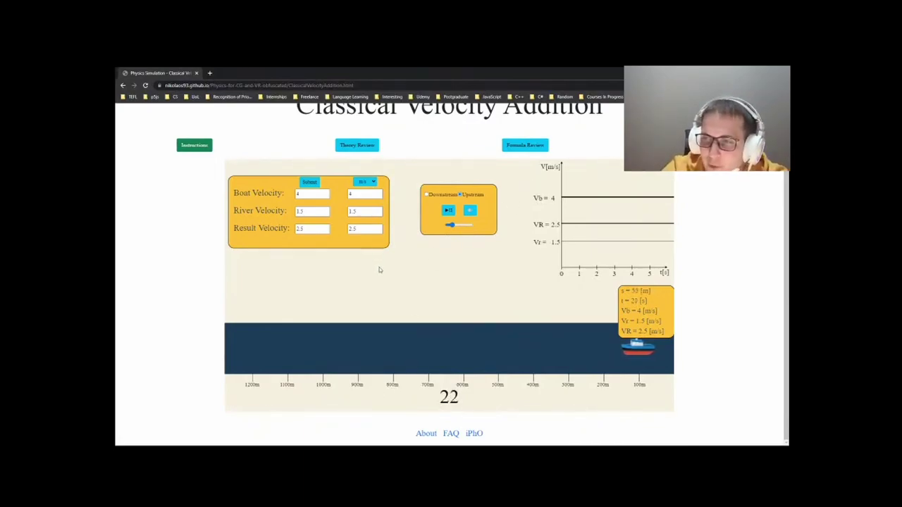
Return to the Kinematics simulations page.
key("alt+Left")
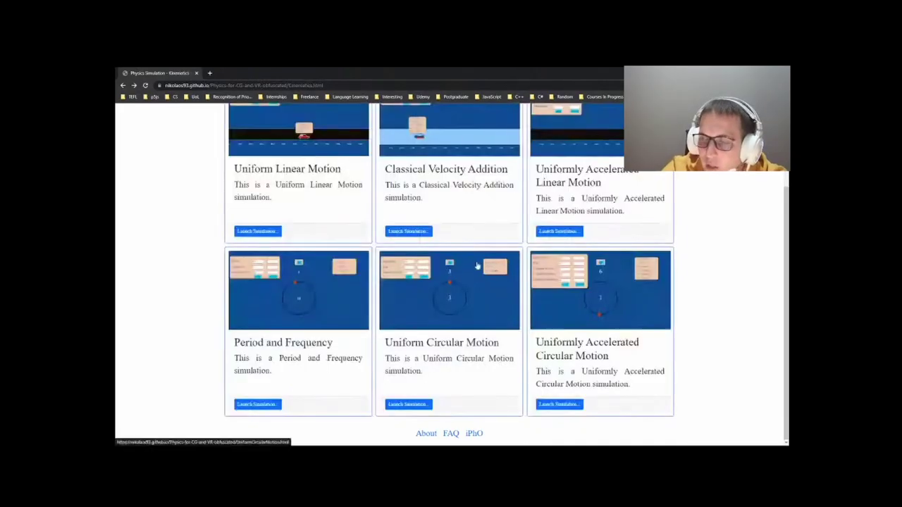